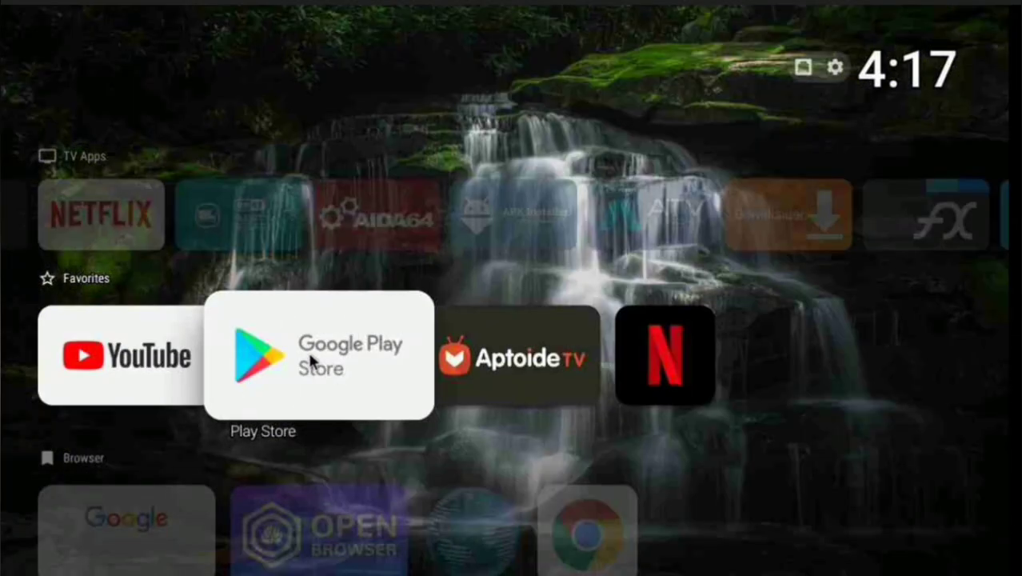
Search Google Play for 'pr', view the installed Projectivy Launcher listing, then back out to the store home
{"action": "left_click", "coordinate": [309, 352]}
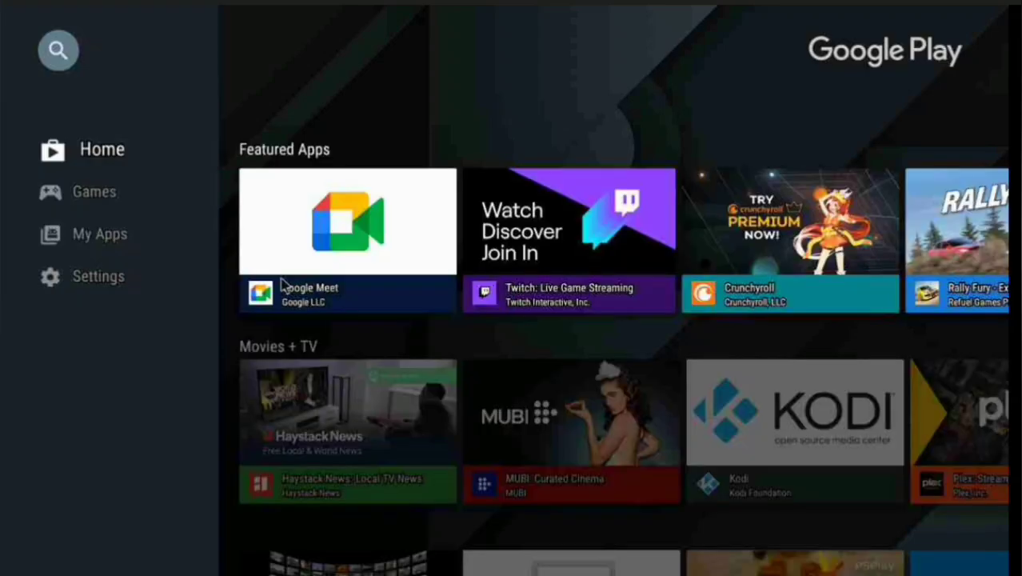
{"action": "left_click", "coordinate": [63, 54]}
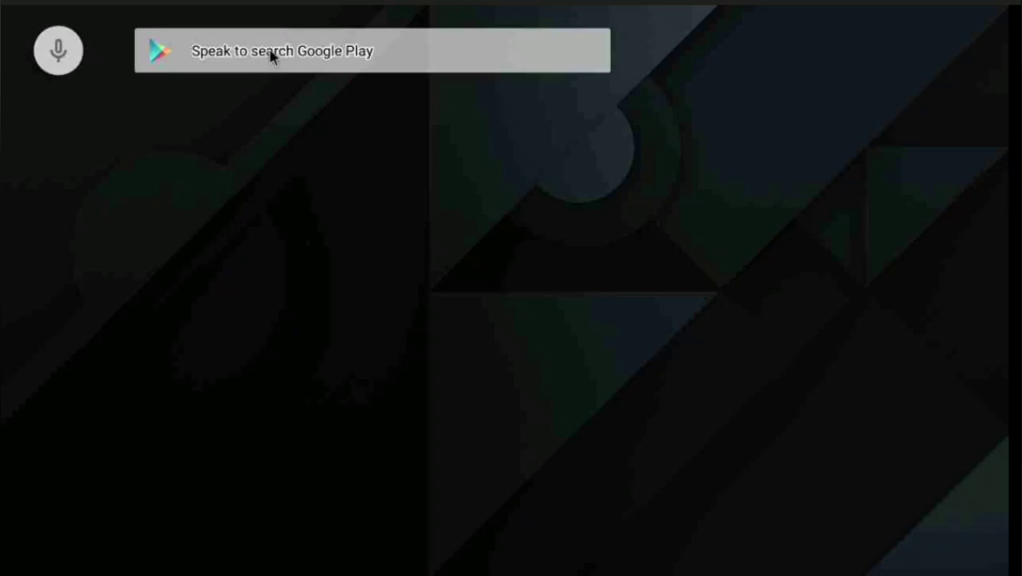
{"action": "left_click", "coordinate": [273, 56]}
{"action": "left_click", "coordinate": [862, 445]}
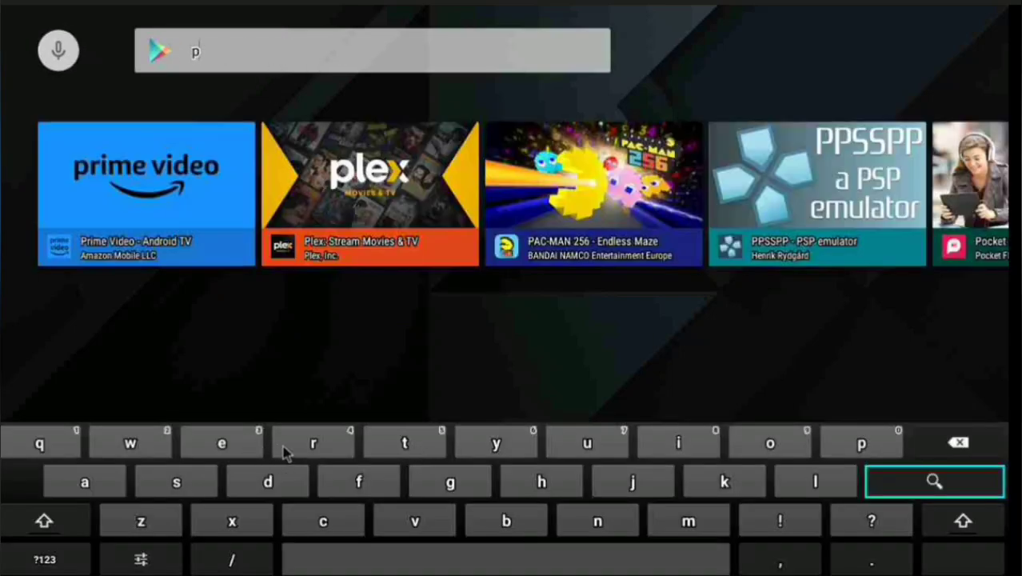
{"action": "left_click", "coordinate": [312, 445]}
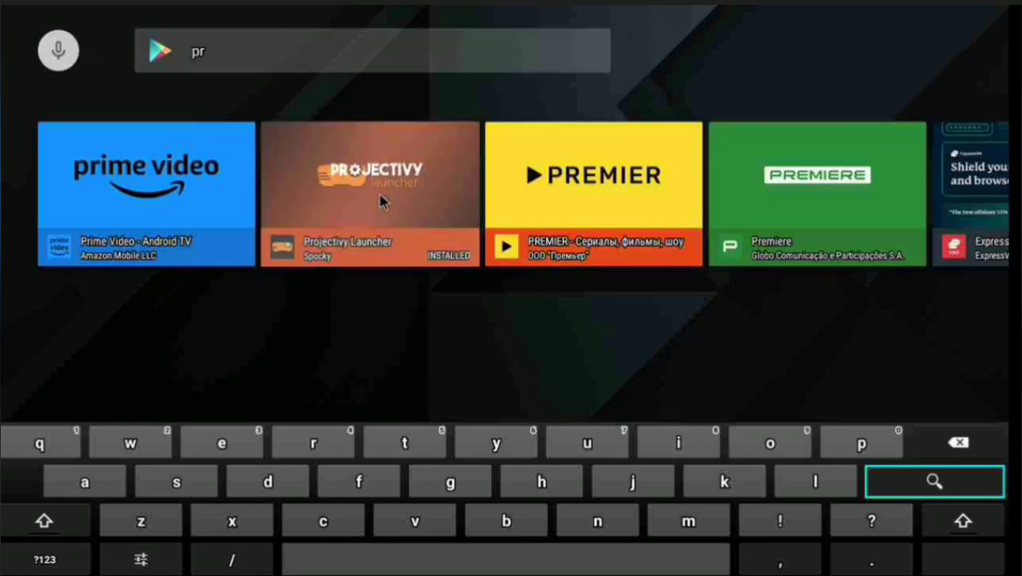
{"action": "left_click", "coordinate": [371, 185]}
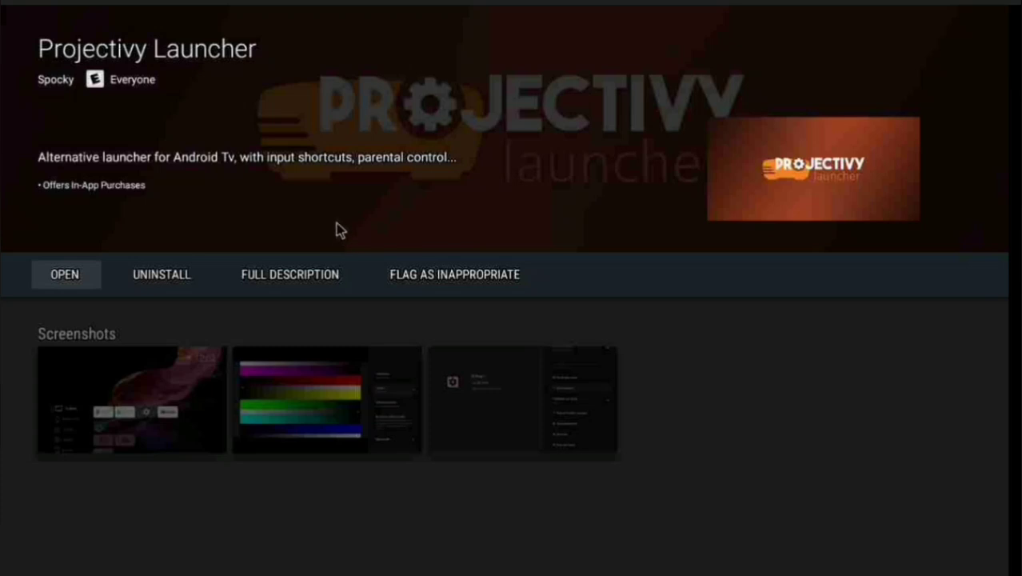
{"action": "key", "text": "Escape"}
{"action": "key", "text": "Escape"}
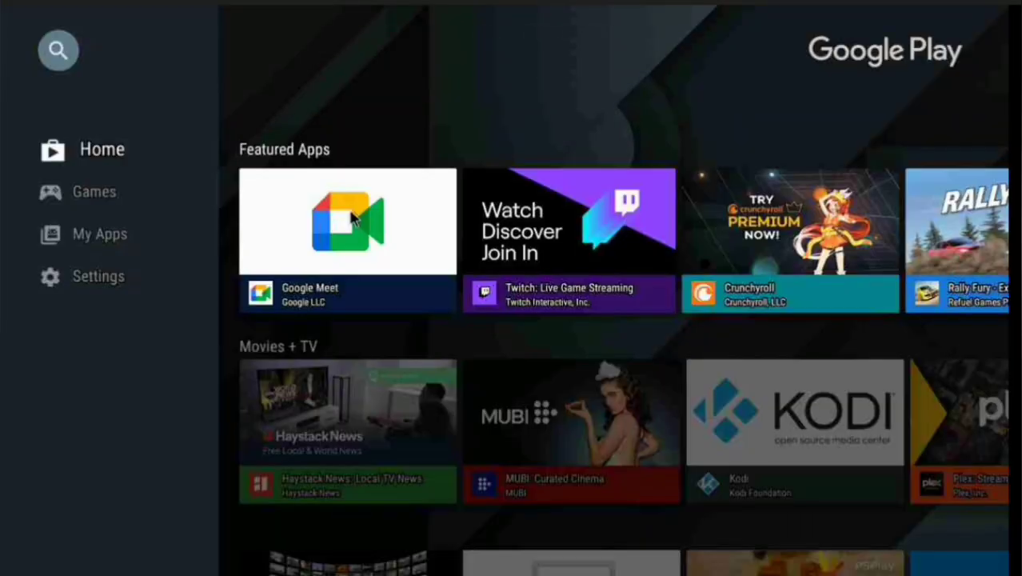
{"action": "key", "text": "Escape"}
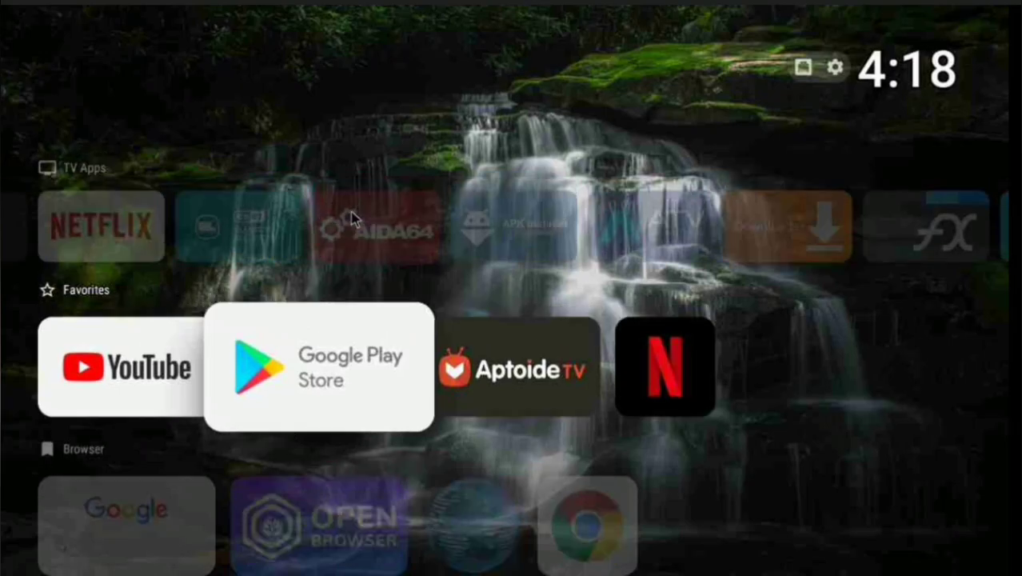
Open the Settings gear tile from the launcher's Settings row
{"action": "key", "text": "Down"}
{"action": "key", "text": "Down"}
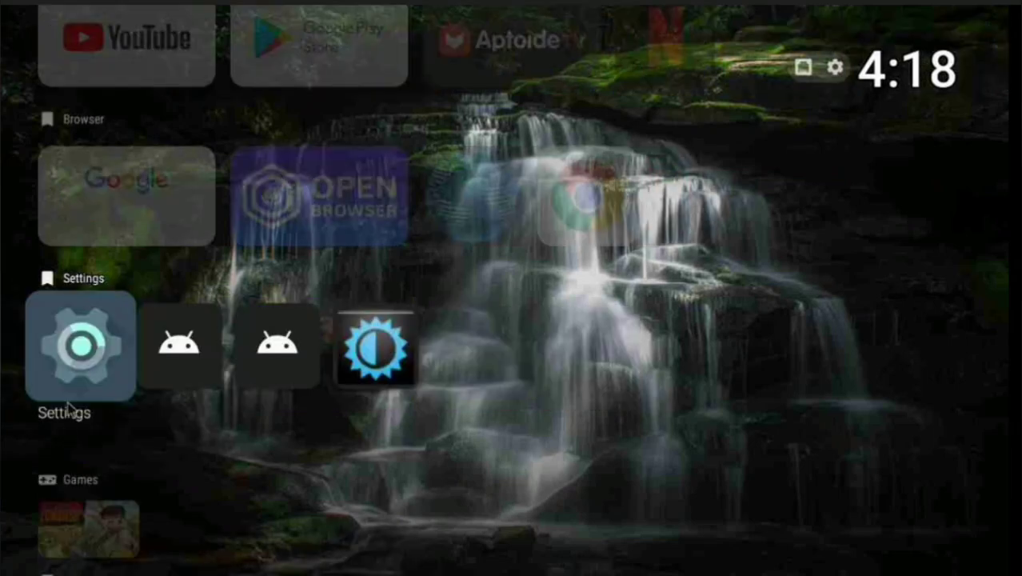
{"action": "left_click", "coordinate": [91, 346]}
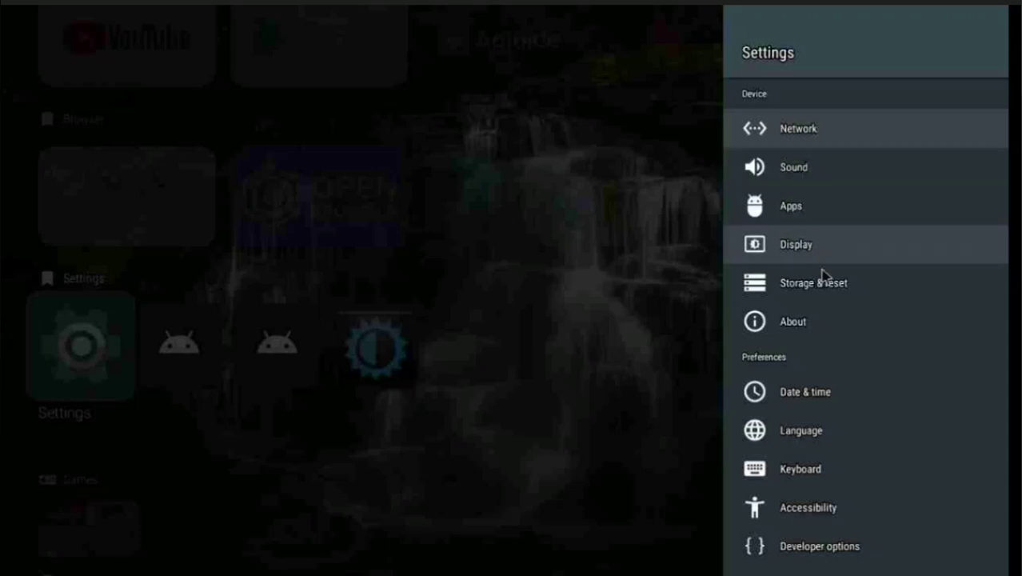
{"action": "left_click", "coordinate": [822, 322]}
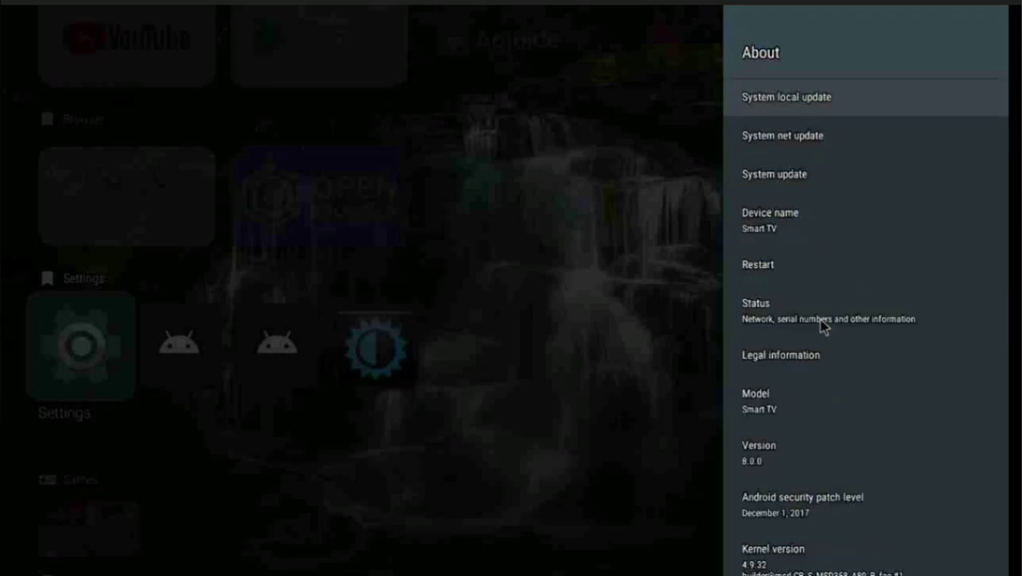
{"action": "scroll", "coordinate": [826, 222], "scroll_direction": "down", "scroll_amount": 3}
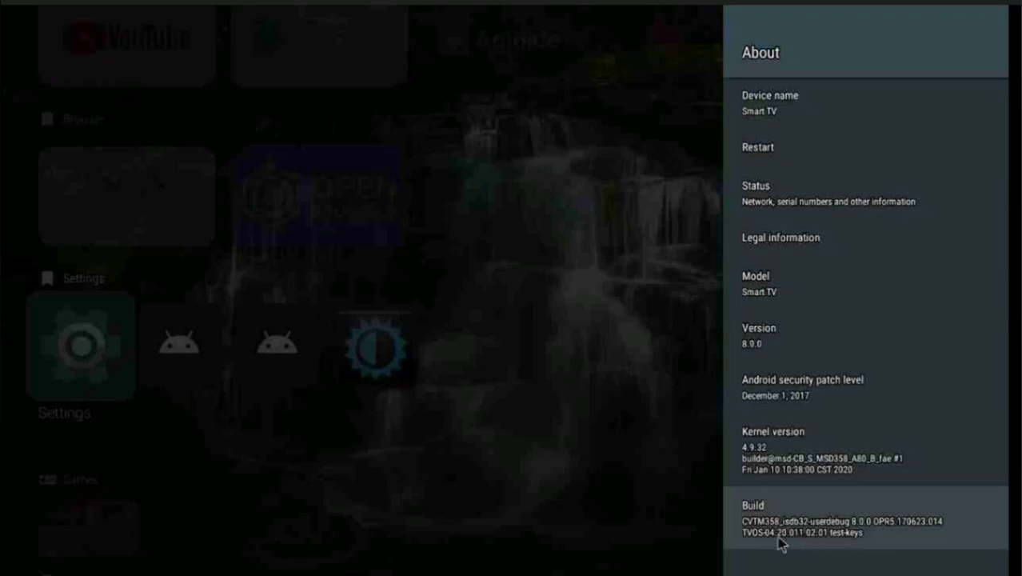
{"action": "left_click", "coordinate": [834, 519]}
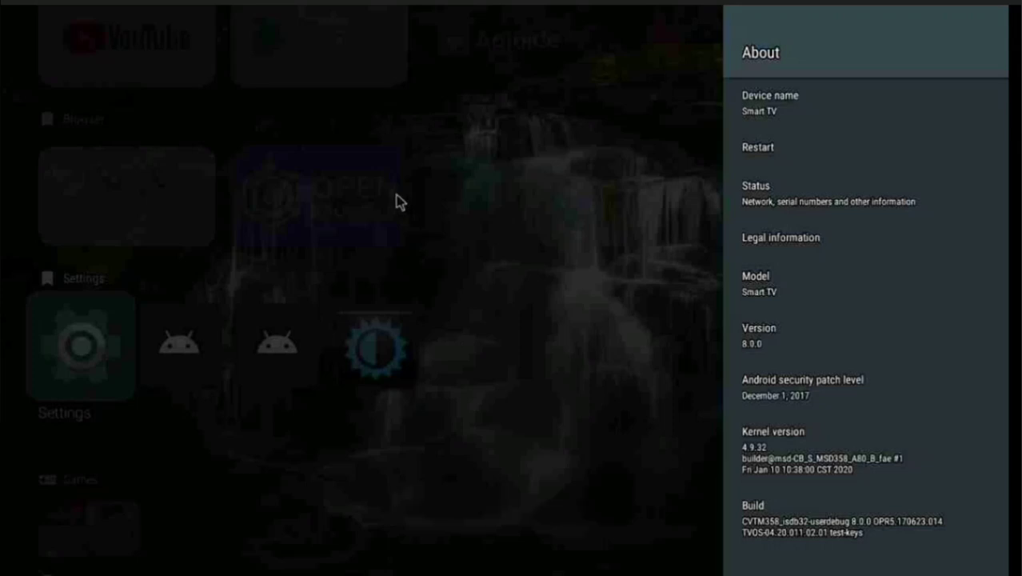
{"action": "key", "text": "Up"}
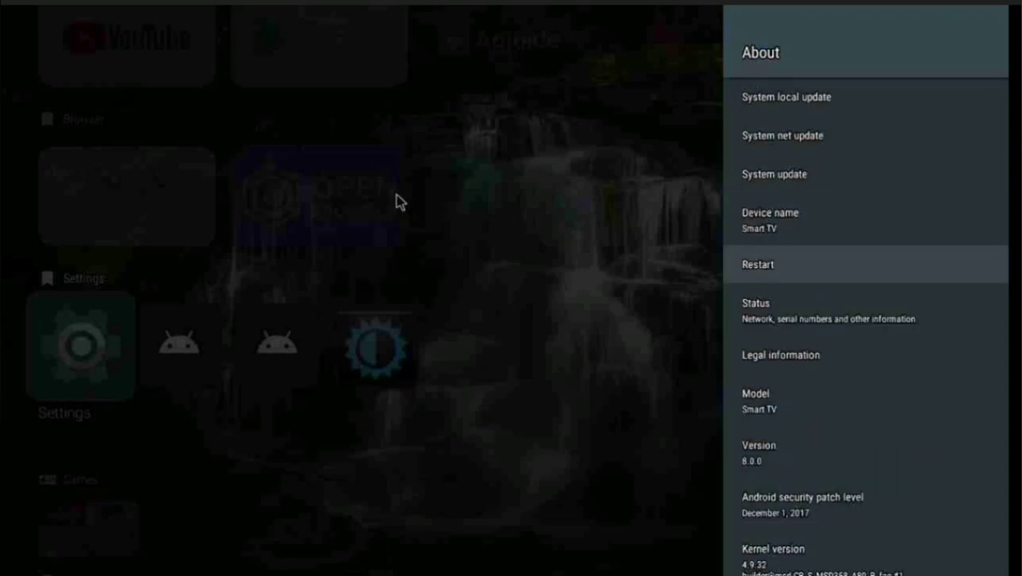
{"action": "key", "text": "Down"}
{"action": "key", "text": "Down"}
{"action": "key", "text": "Down"}
{"action": "key", "text": "Down"}
{"action": "key", "text": "Down"}
{"action": "key", "text": "Down"}
{"action": "key", "text": "Down"}
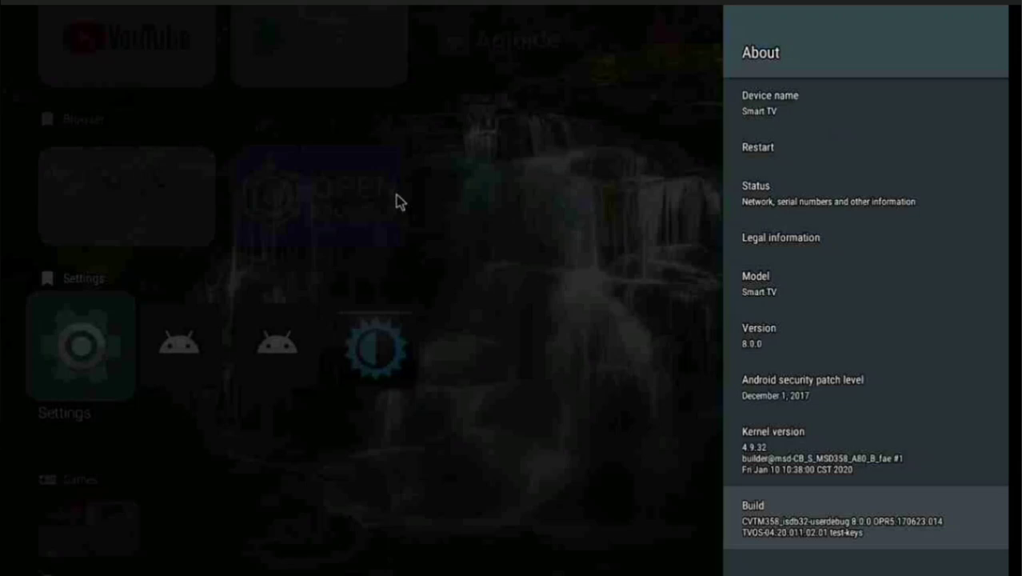
{"action": "key", "text": "Return"}
{"action": "key", "text": "Escape"}
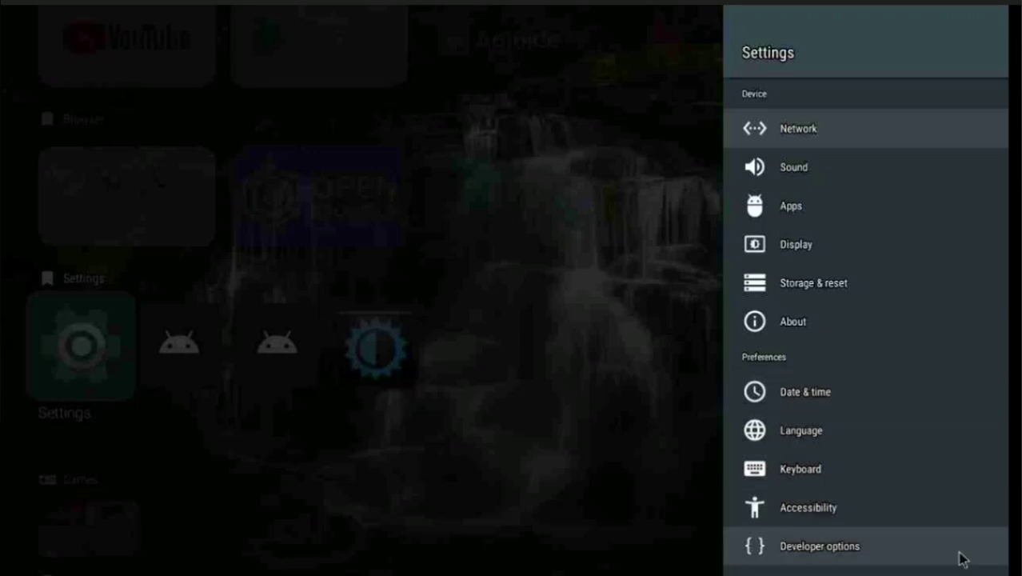
{"action": "left_click", "coordinate": [813, 554]}
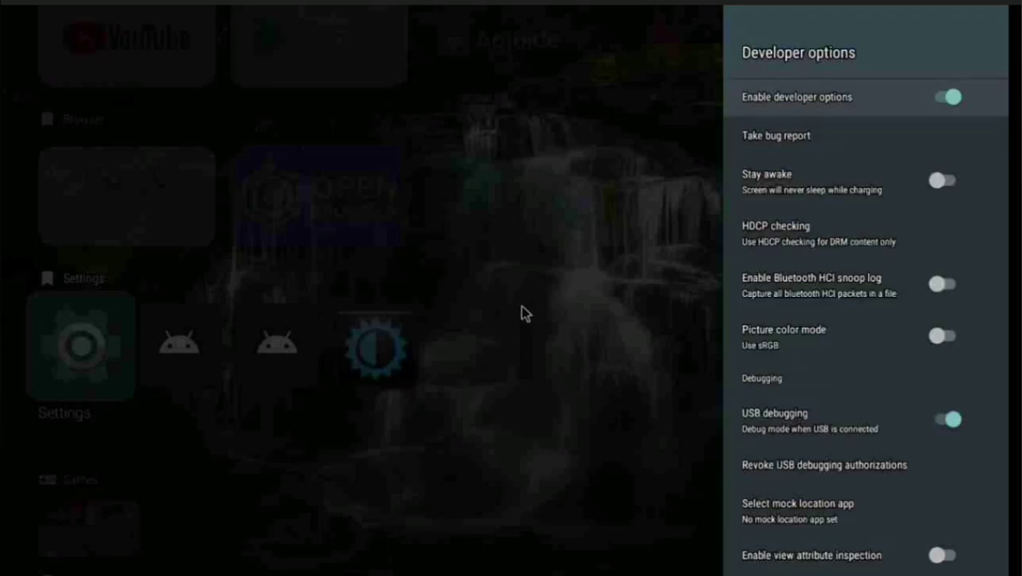
{"action": "key", "text": "Down"}
{"action": "key", "text": "Down"}
{"action": "key", "text": "Down"}
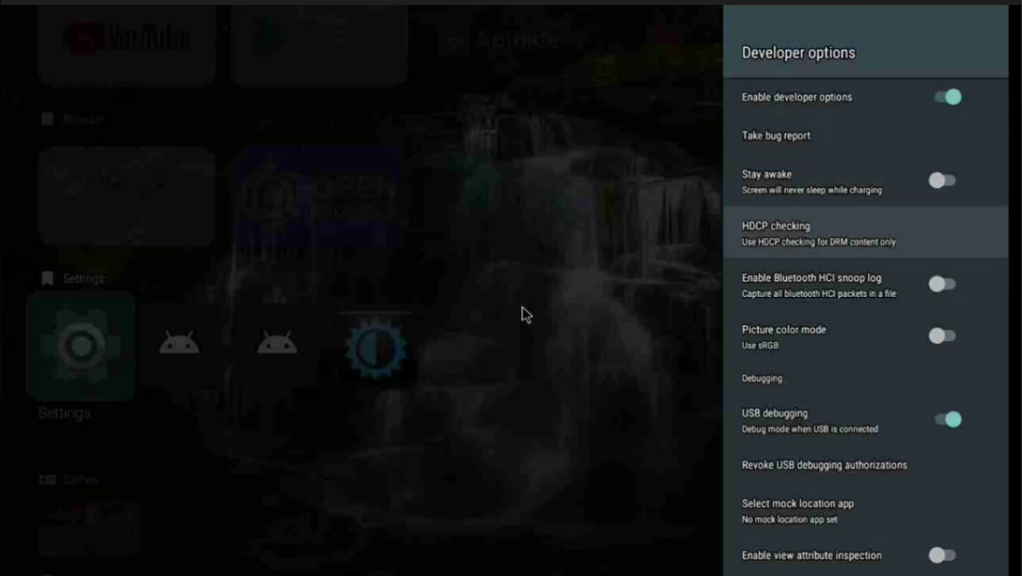
{"action": "key", "text": "Down"}
{"action": "key", "text": "Down"}
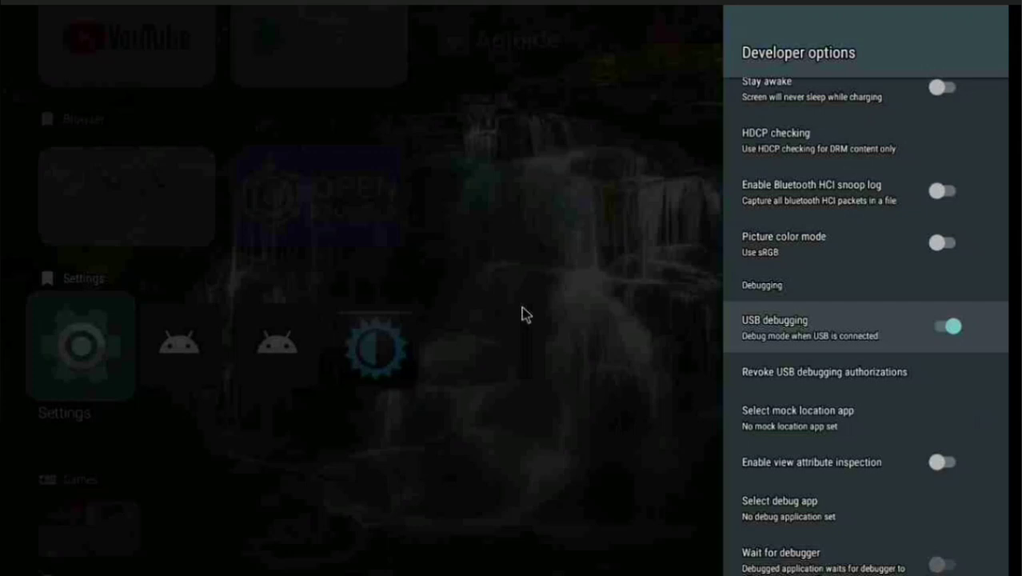
{"action": "key", "text": "Down"}
{"action": "key", "text": "Down"}
{"action": "key", "text": "Down"}
{"action": "key", "text": "Down"}
{"action": "key", "text": "Down"}
{"action": "key", "text": "Down"}
{"action": "key", "text": "Down"}
{"action": "key", "text": "Down"}
{"action": "key", "text": "Down"}
{"action": "key", "text": "Down"}
{"action": "key", "text": "Down"}
{"action": "key", "text": "Down"}
{"action": "key", "text": "Down"}
{"action": "key", "text": "Down"}
{"action": "key", "text": "Down"}
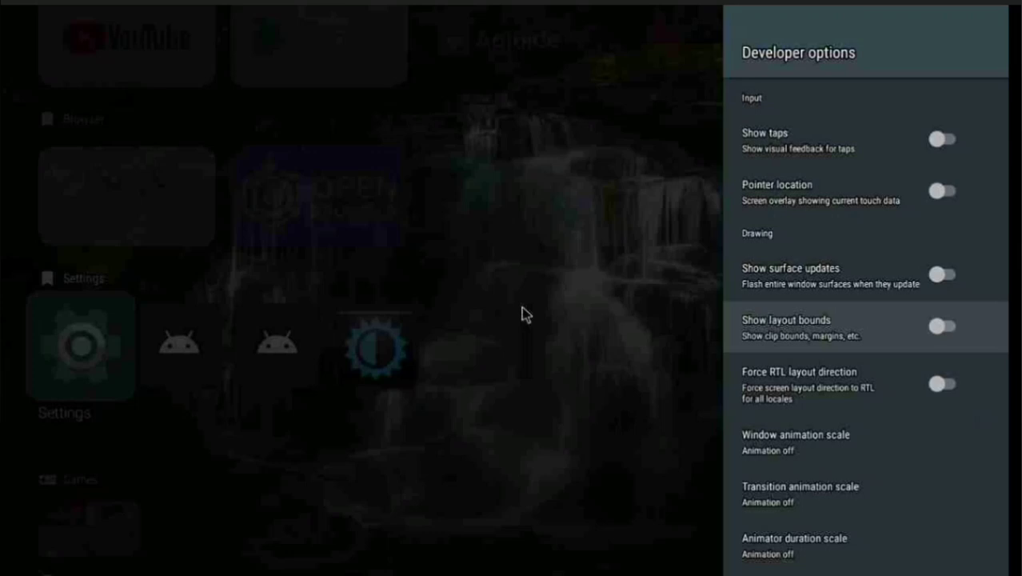
{"action": "key", "text": "Down"}
{"action": "key", "text": "Down"}
{"action": "key", "text": "Down"}
{"action": "key", "text": "Down"}
{"action": "key", "text": "Down"}
{"action": "key", "text": "Down"}
{"action": "key", "text": "Down"}
{"action": "key", "text": "Down"}
{"action": "key", "text": "Down"}
{"action": "key", "text": "Down"}
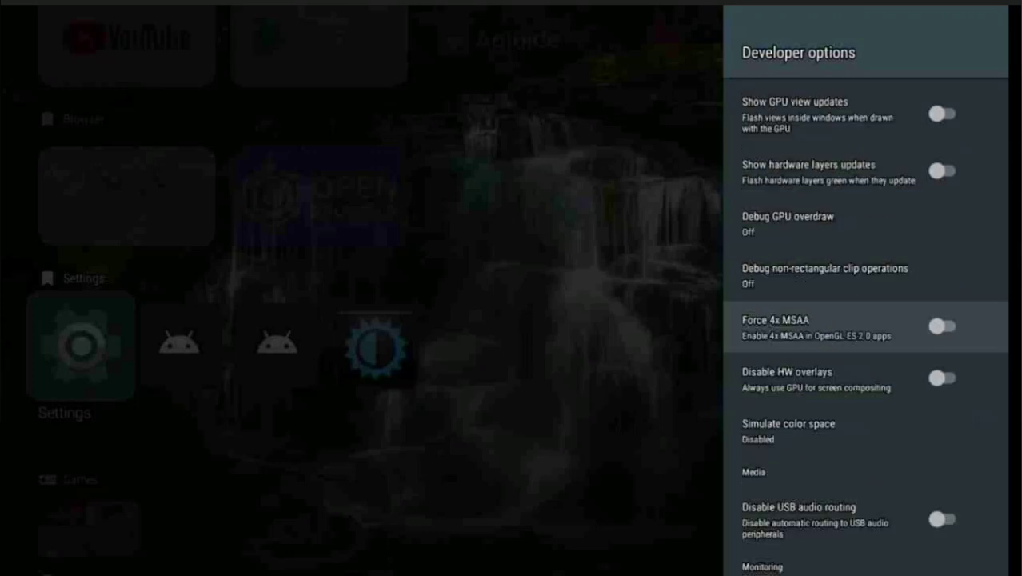
{"action": "key", "text": "Down"}
{"action": "key", "text": "Down"}
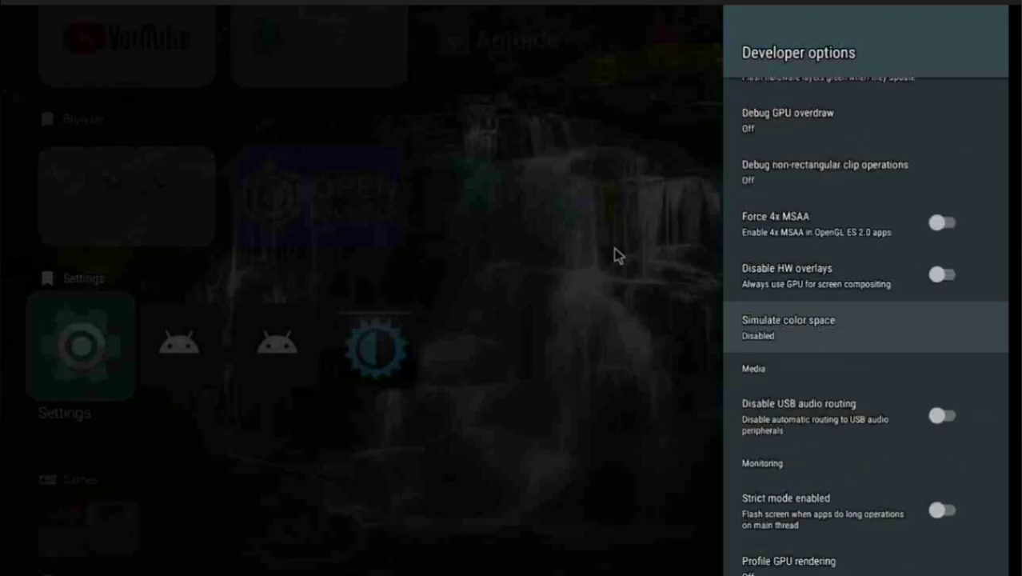
{"action": "key", "text": "Escape"}
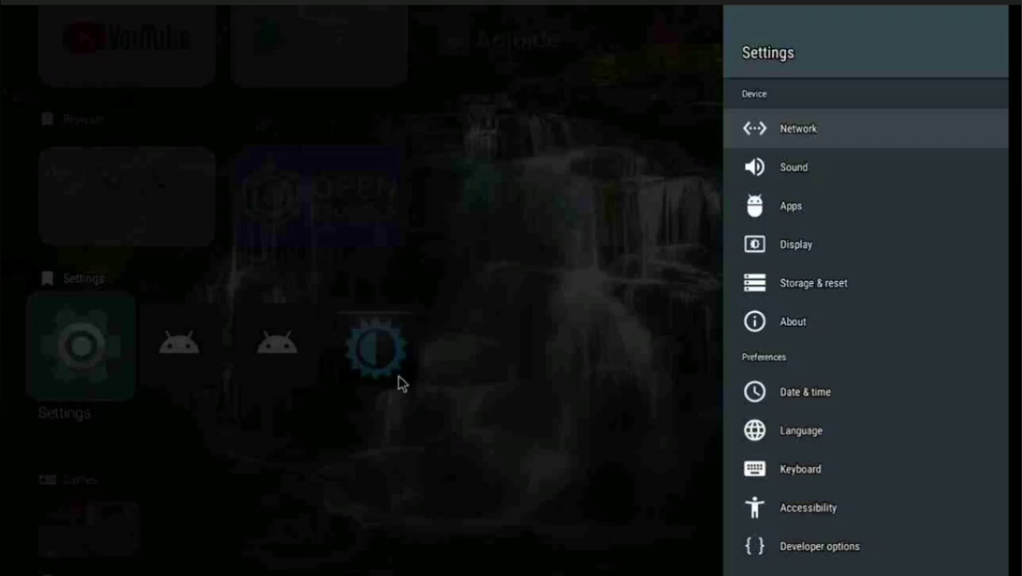
Activate the Build entry on the About page, then exit Settings to the launcher home
{"action": "left_click", "coordinate": [798, 325]}
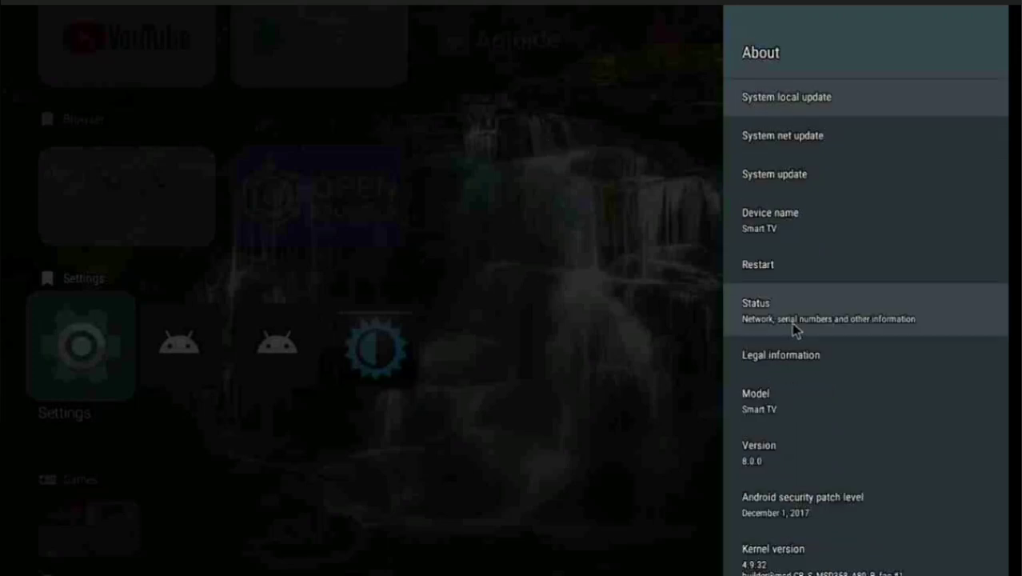
{"action": "key", "text": "Down"}
{"action": "key", "text": "Down"}
{"action": "key", "text": "Down"}
{"action": "key", "text": "Down"}
{"action": "key", "text": "Down"}
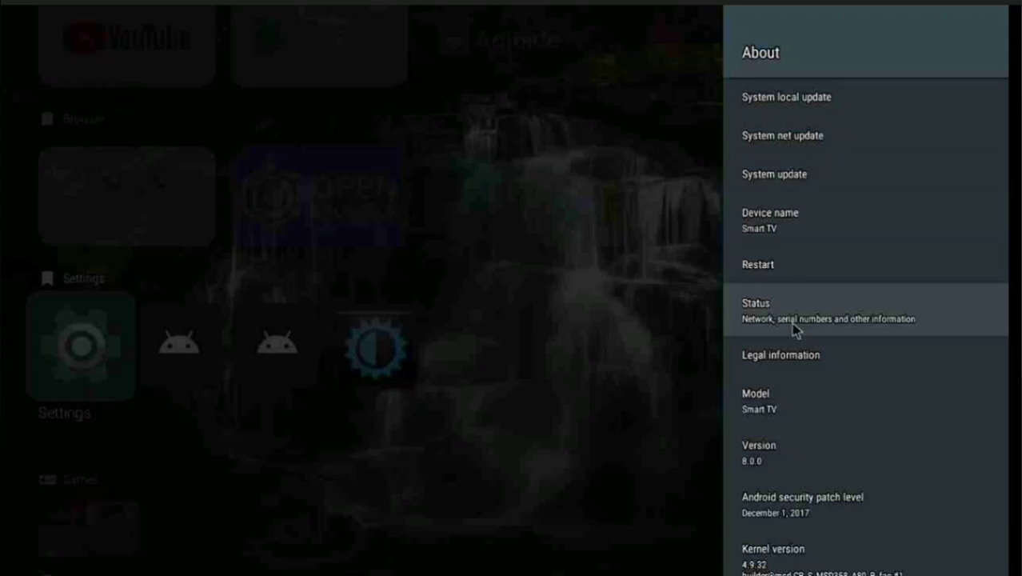
{"action": "scroll", "coordinate": [794, 330], "scroll_direction": "down", "scroll_amount": 3}
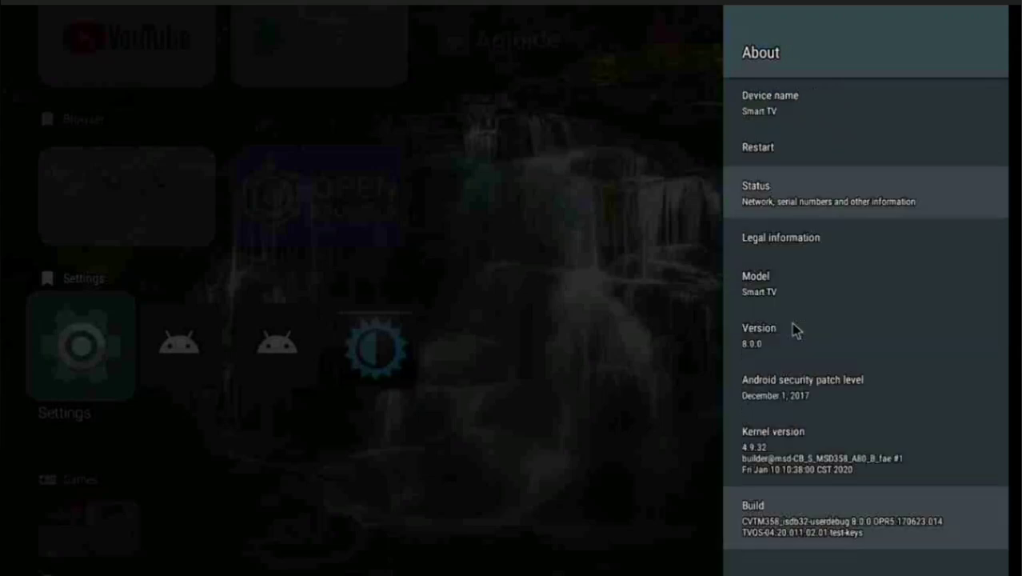
{"action": "key", "text": "Return"}
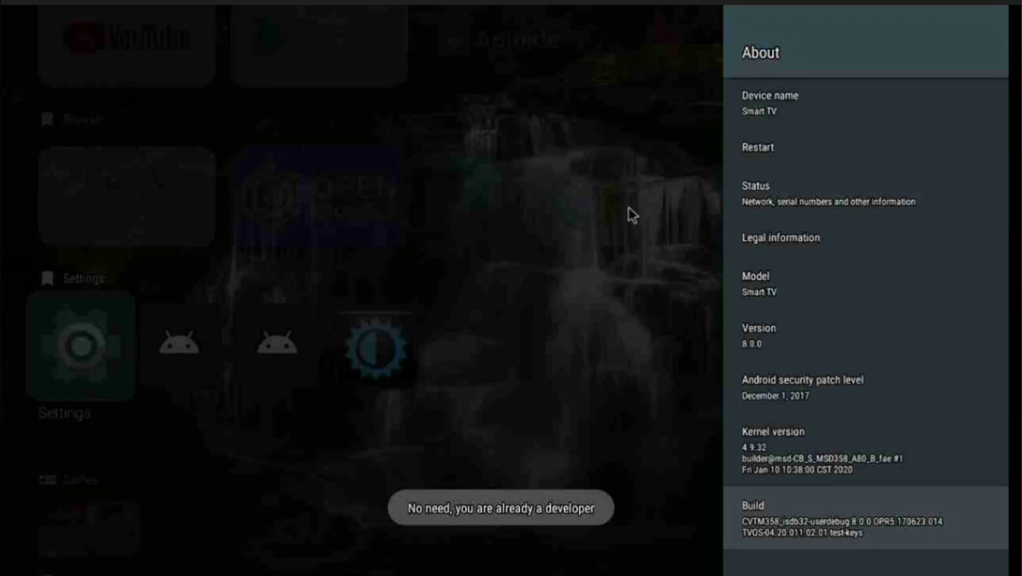
{"action": "key", "text": "Escape"}
{"action": "key", "text": "Escape"}
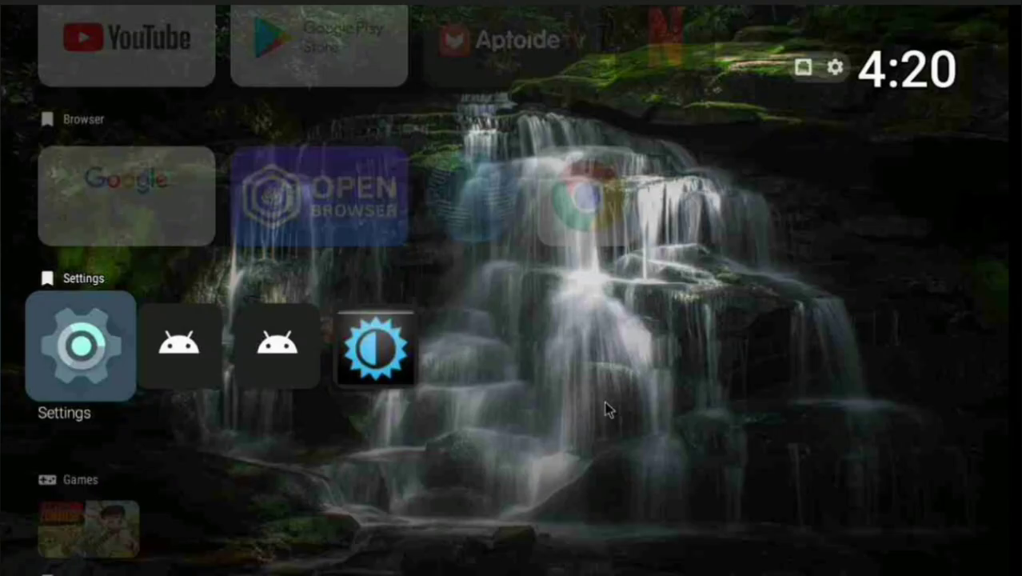
Move focus up to the Google Play Store tile in the Favorites row
{"action": "key", "text": "Up"}
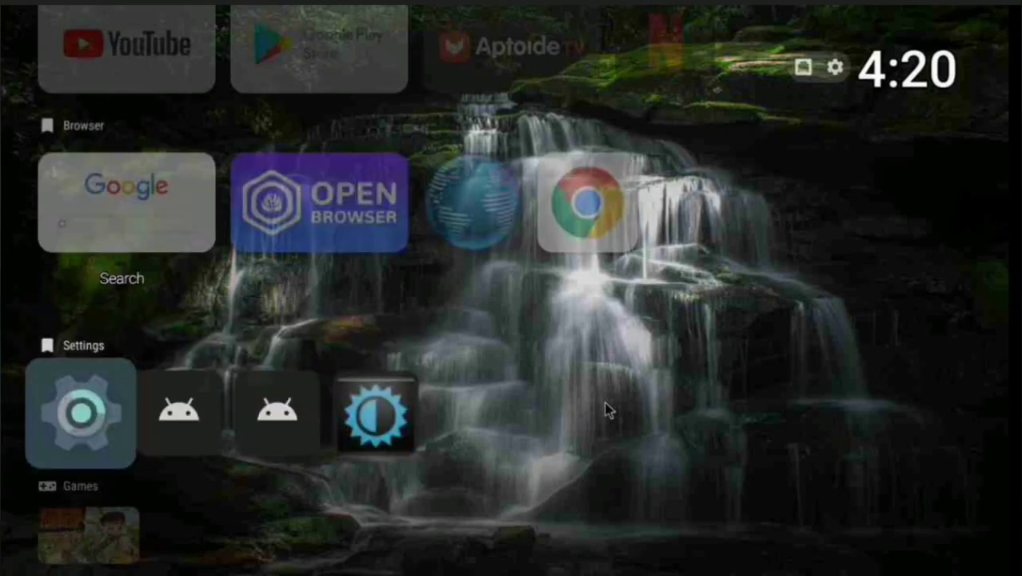
{"action": "key", "text": "Up"}
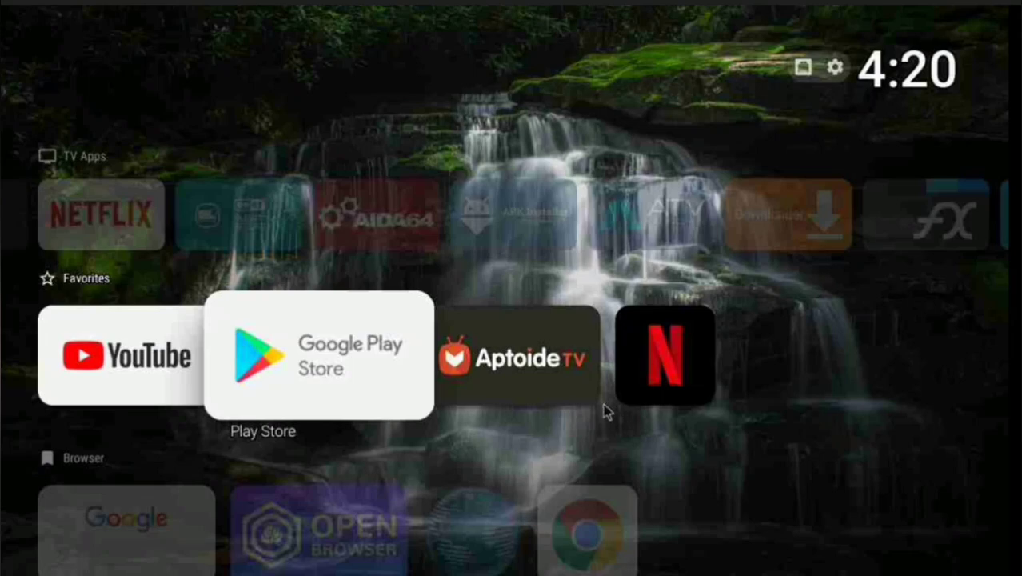
Launch Google Play Store from Favorites, return to the launcher, then relaunch it
{"action": "left_click", "coordinate": [331, 377]}
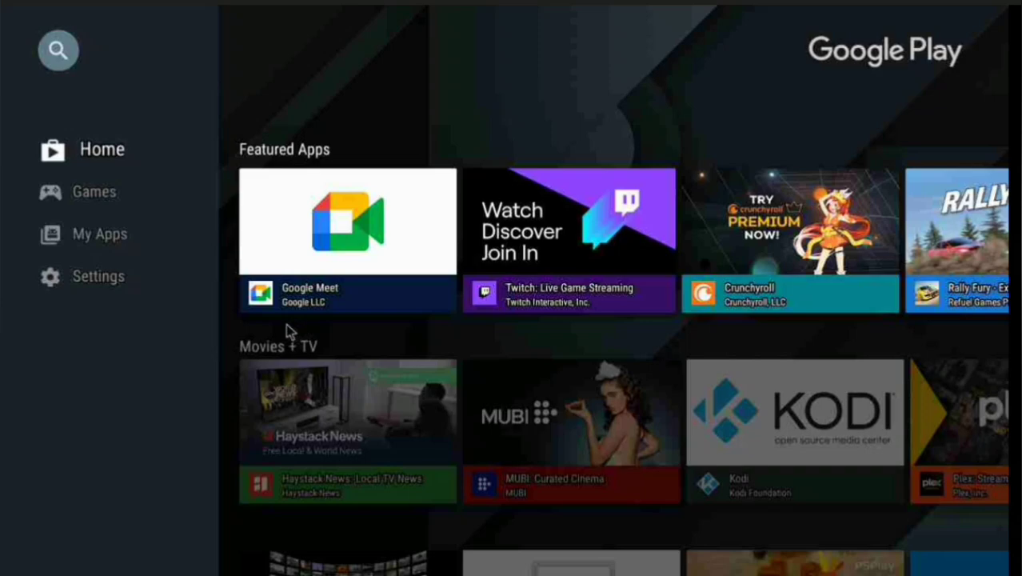
{"action": "key", "text": "Escape"}
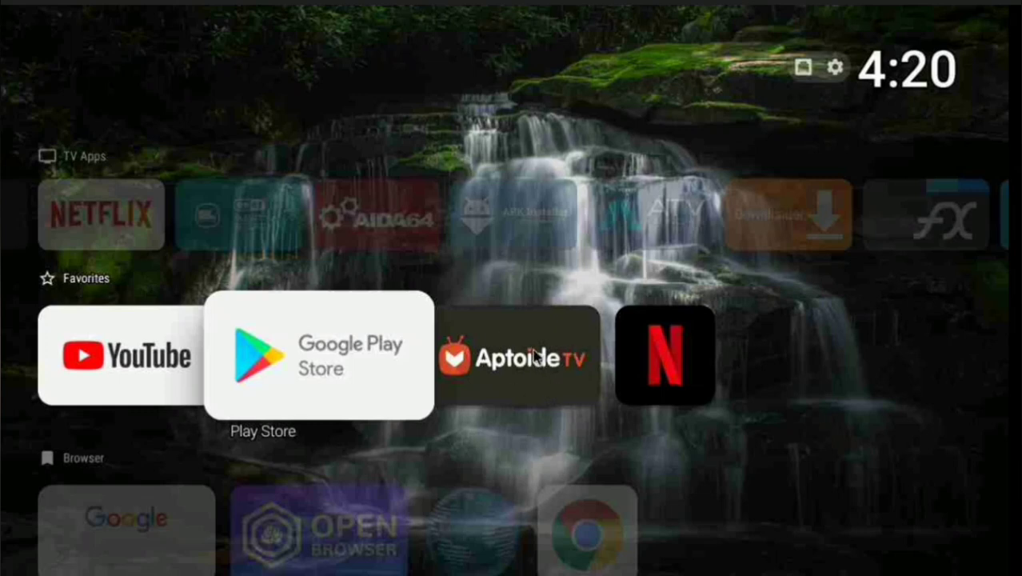
{"action": "left_click", "coordinate": [288, 362]}
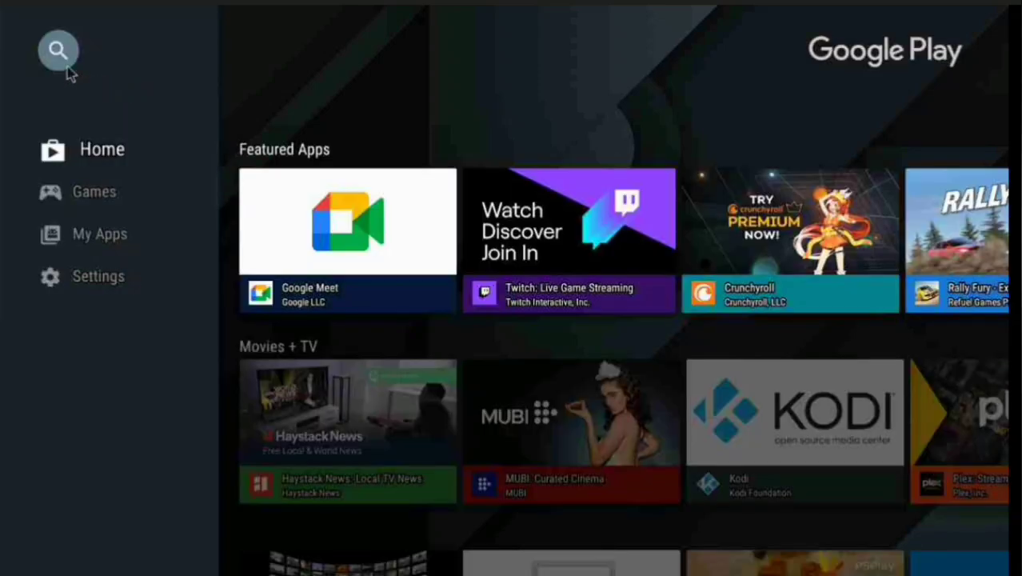
Search Play Store for 'de' and open the Developer Tools listing by Roy Solberg
{"action": "left_click", "coordinate": [59, 52]}
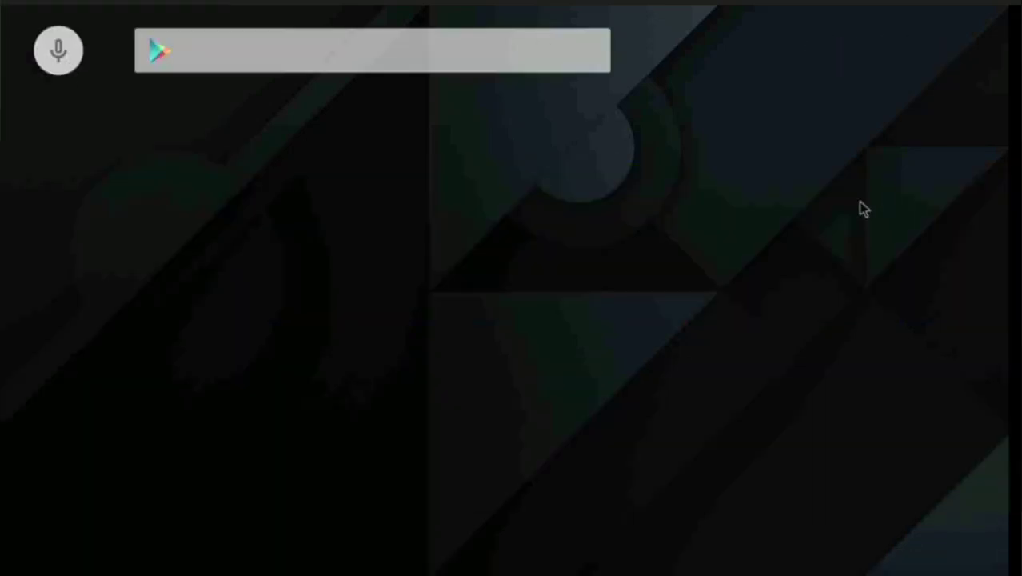
{"action": "left_click", "coordinate": [306, 51]}
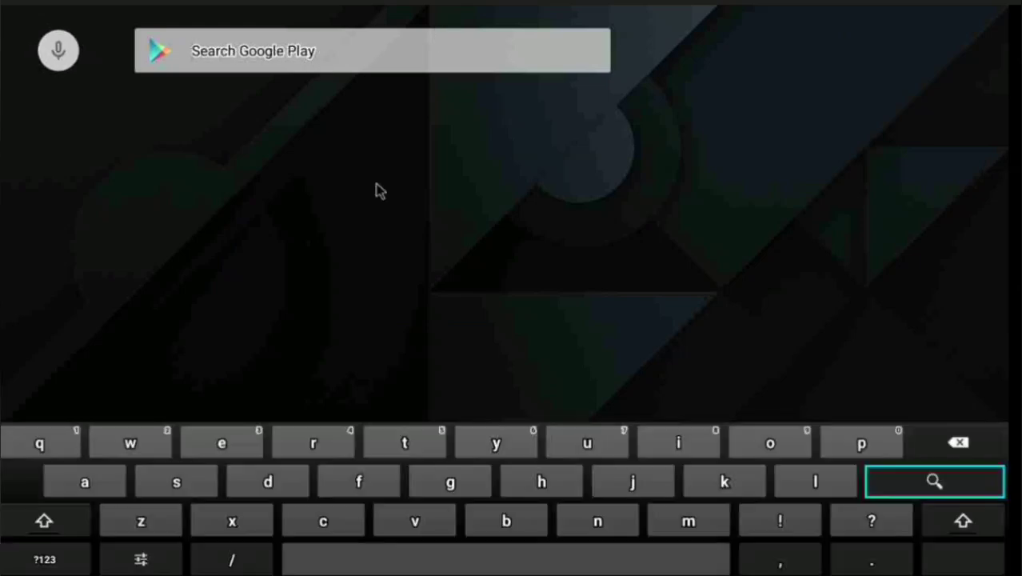
{"action": "left_click", "coordinate": [301, 487]}
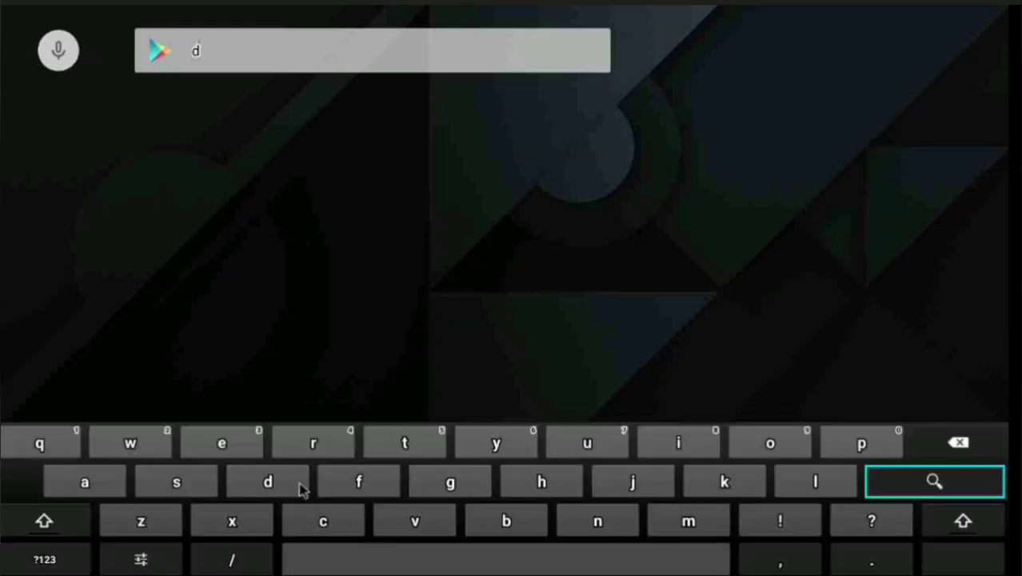
{"action": "left_click", "coordinate": [208, 453]}
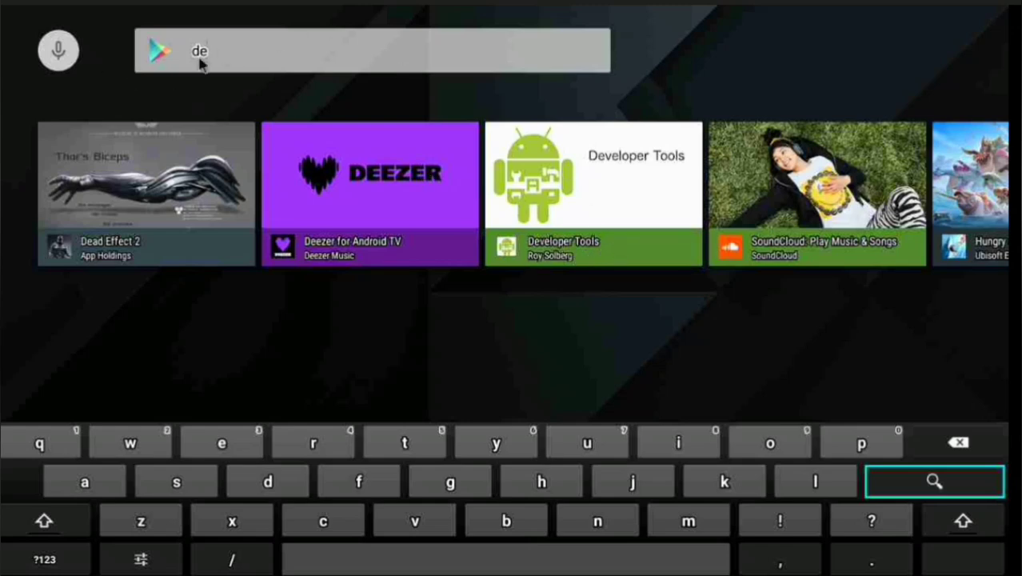
{"action": "left_click", "coordinate": [591, 187]}
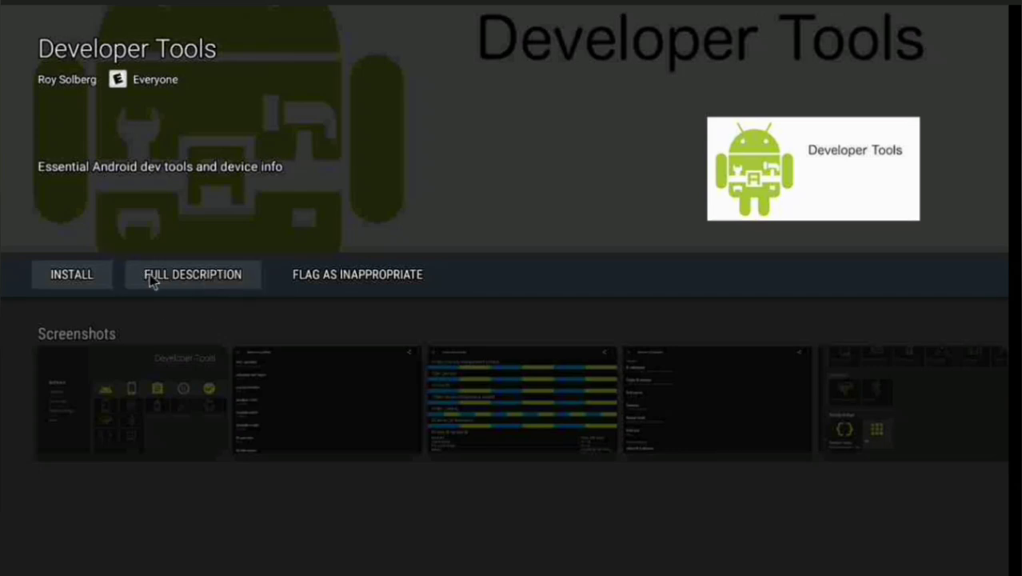
Install Developer Tools and open it to its Software tool grid
{"action": "left_click", "coordinate": [86, 280]}
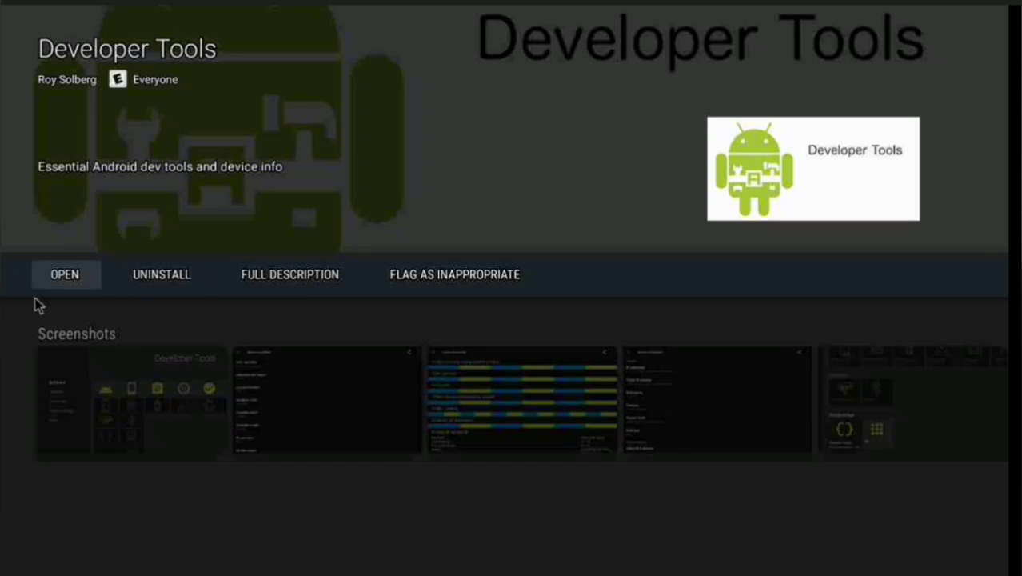
{"action": "left_click", "coordinate": [65, 280]}
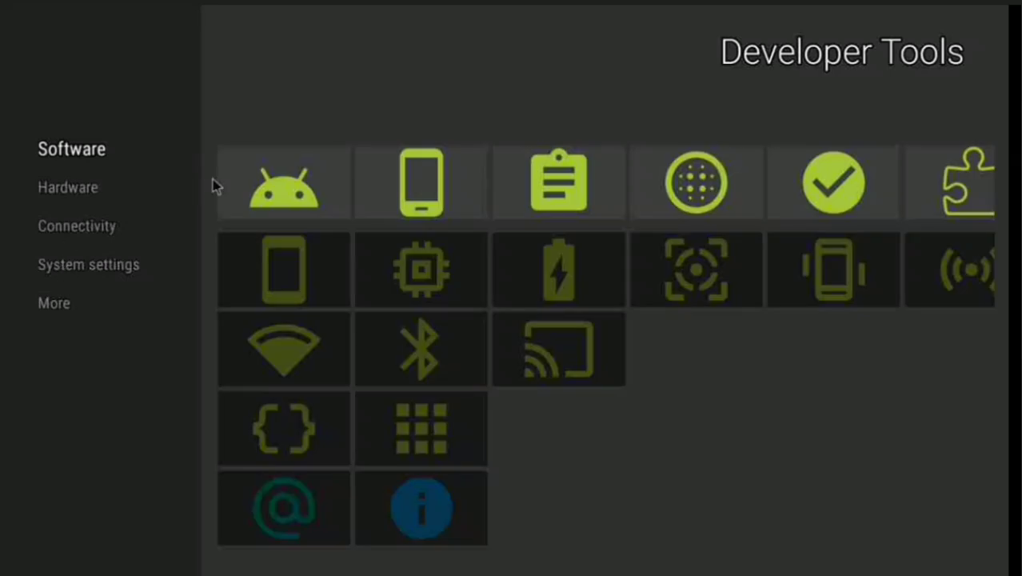
Review the Build details (MStar Smart TV, SDK 26), then return to the tool grid
{"action": "left_click", "coordinate": [295, 209]}
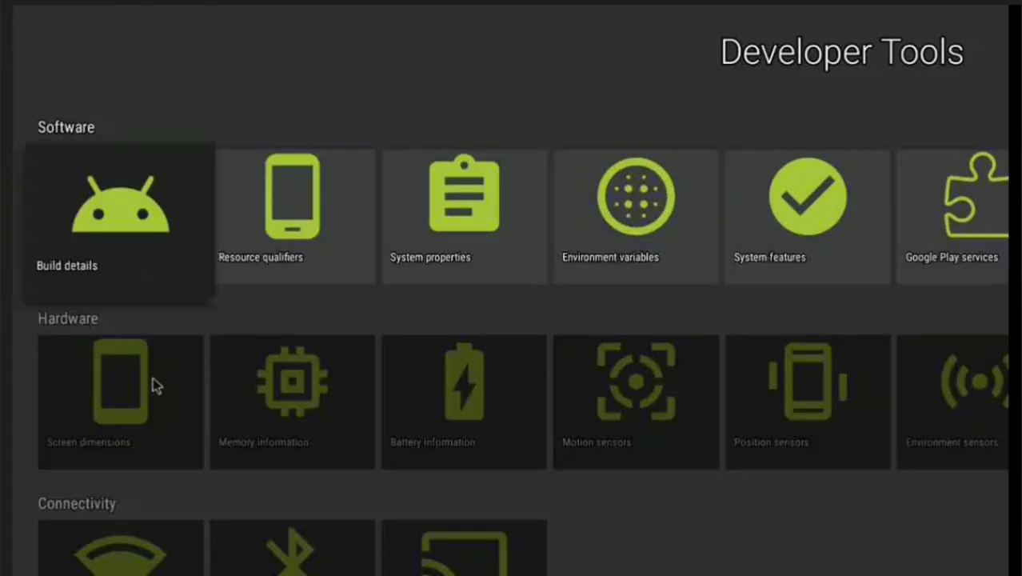
{"action": "left_click", "coordinate": [142, 250]}
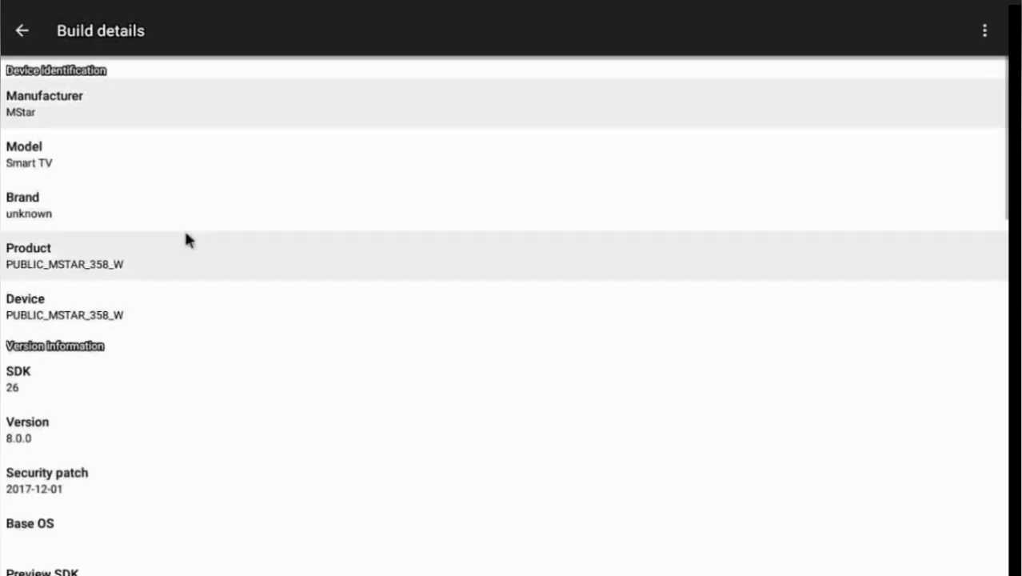
{"action": "scroll", "coordinate": [158, 159], "scroll_direction": "down", "scroll_amount": 15}
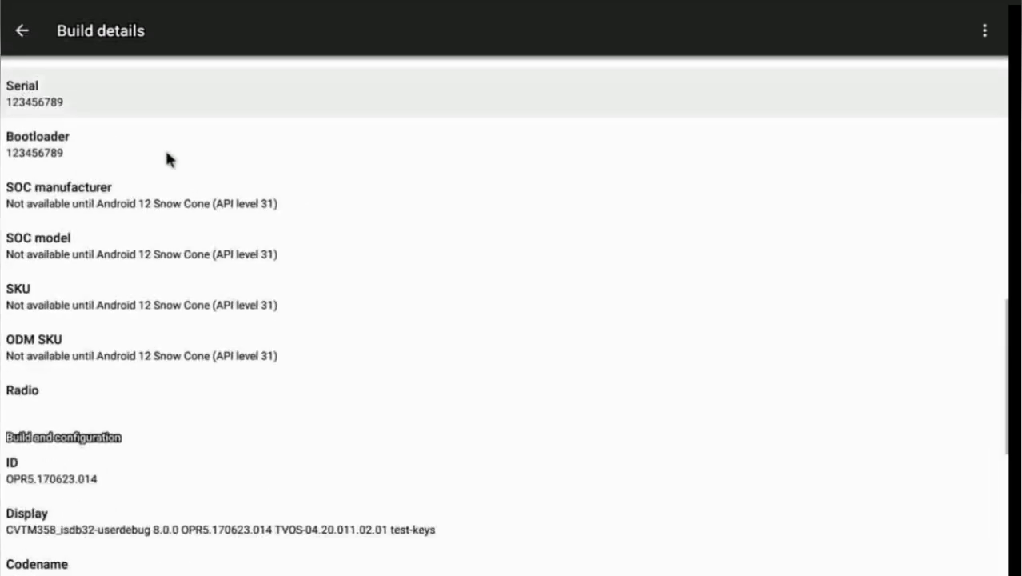
{"action": "scroll", "coordinate": [167, 156], "scroll_direction": "down", "scroll_amount": 2}
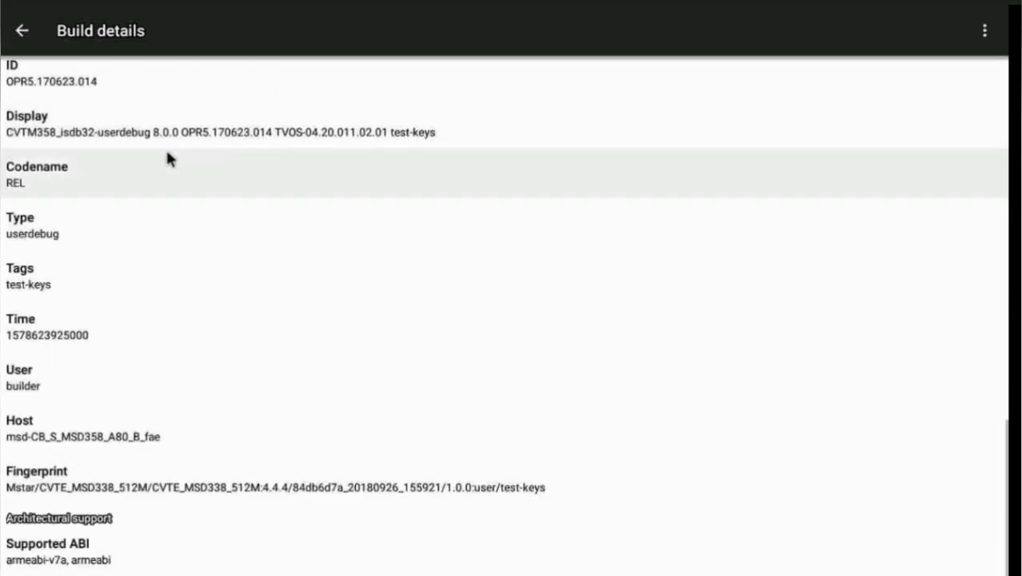
{"action": "scroll", "coordinate": [180, 162], "scroll_direction": "up", "scroll_amount": 8}
{"action": "scroll", "coordinate": [182, 178], "scroll_direction": "up", "scroll_amount": 10}
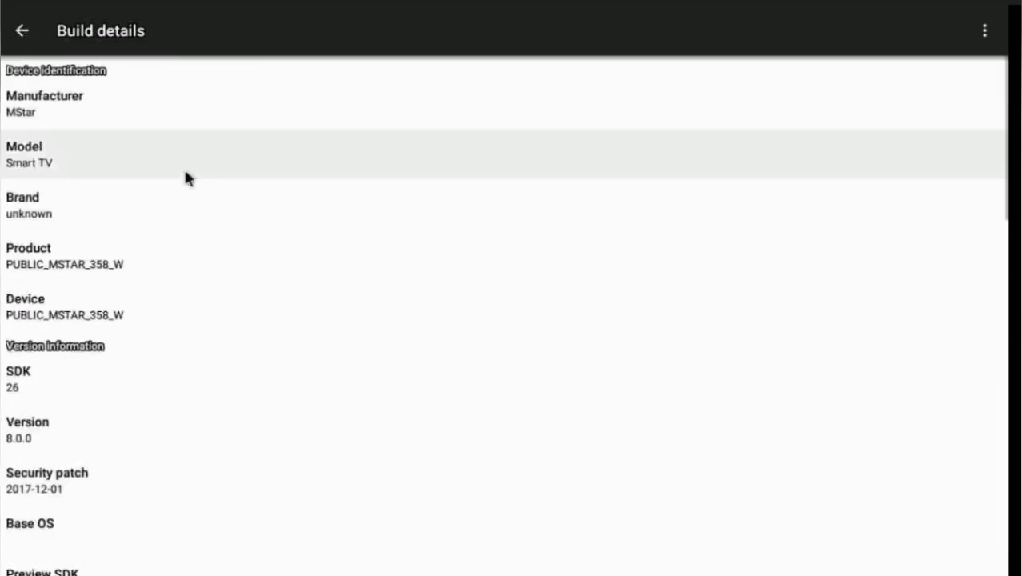
{"action": "right_click", "coordinate": [171, 169]}
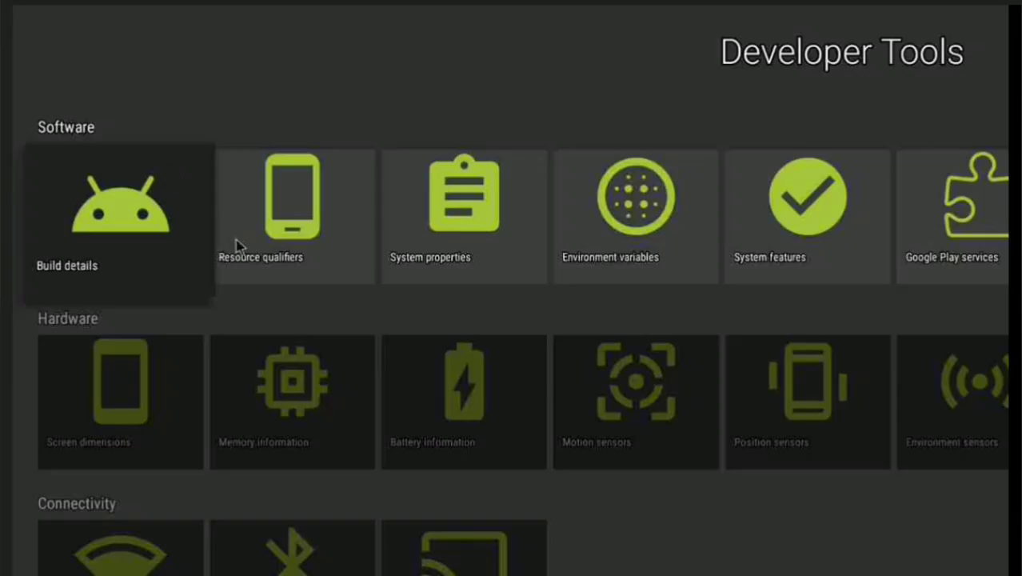
{"action": "key", "text": "Right"}
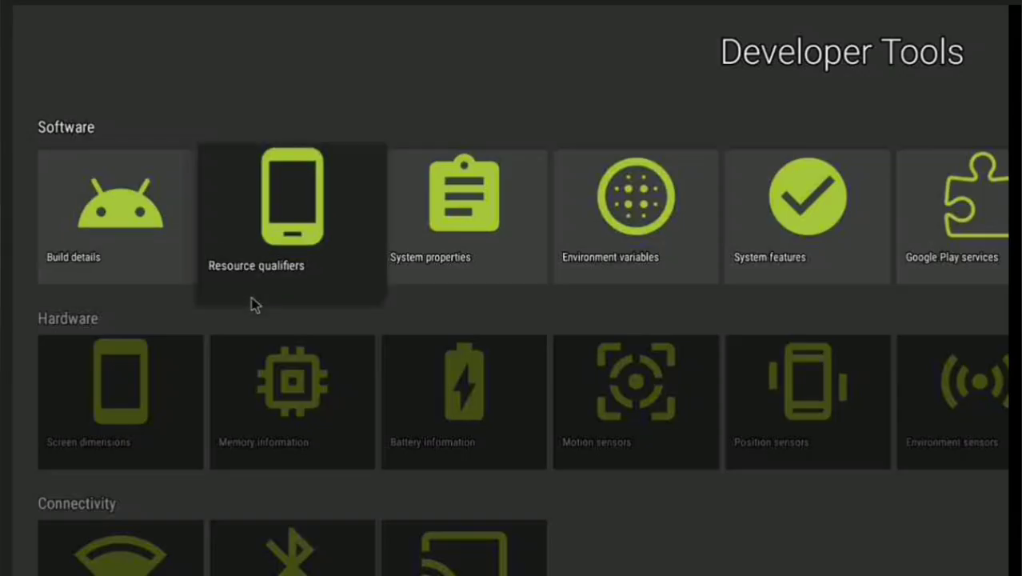
{"action": "left_click", "coordinate": [252, 302]}
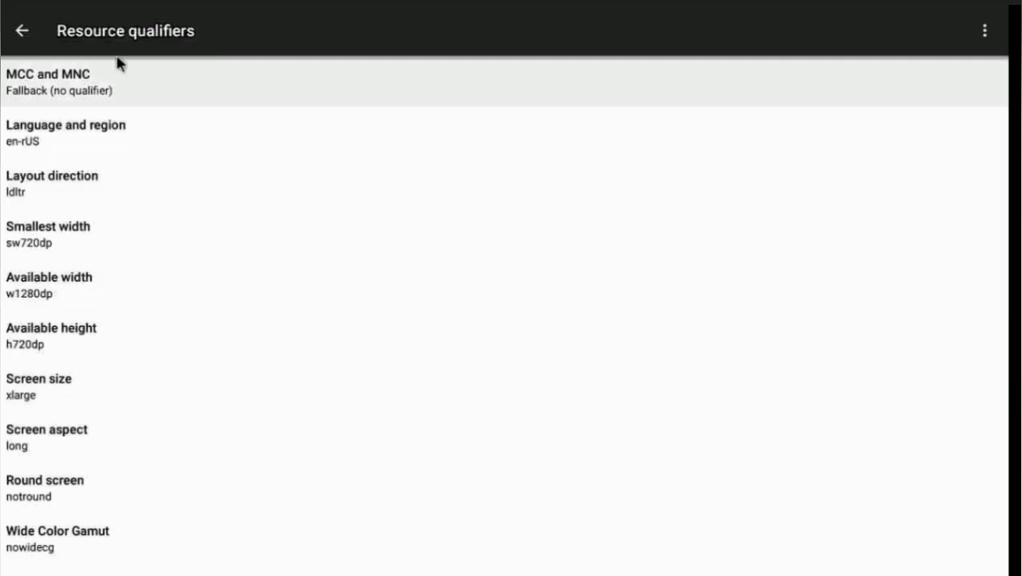
{"action": "scroll", "coordinate": [160, 296], "scroll_direction": "down", "scroll_amount": 10}
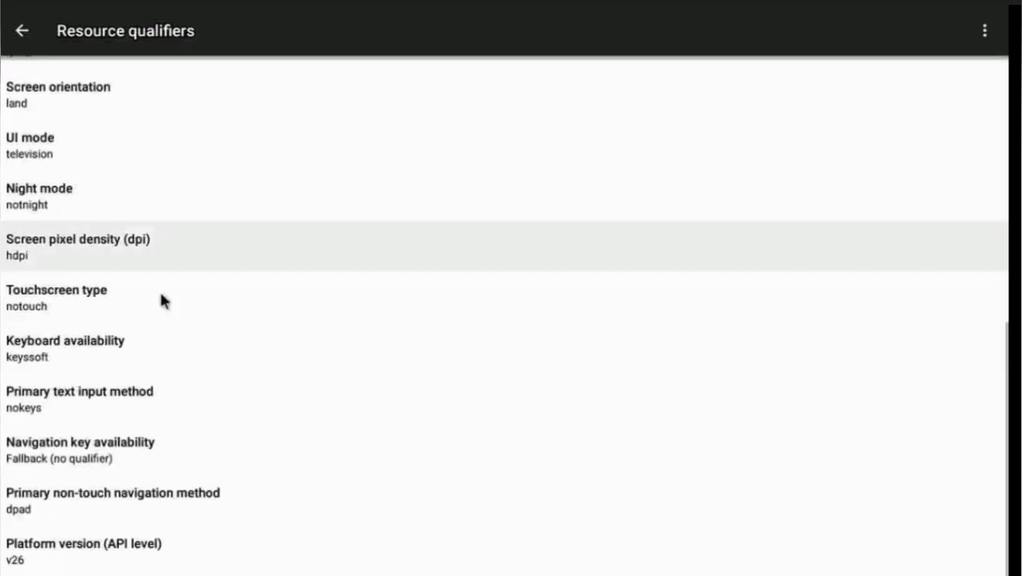
{"action": "scroll", "coordinate": [162, 299], "scroll_direction": "up", "scroll_amount": 9}
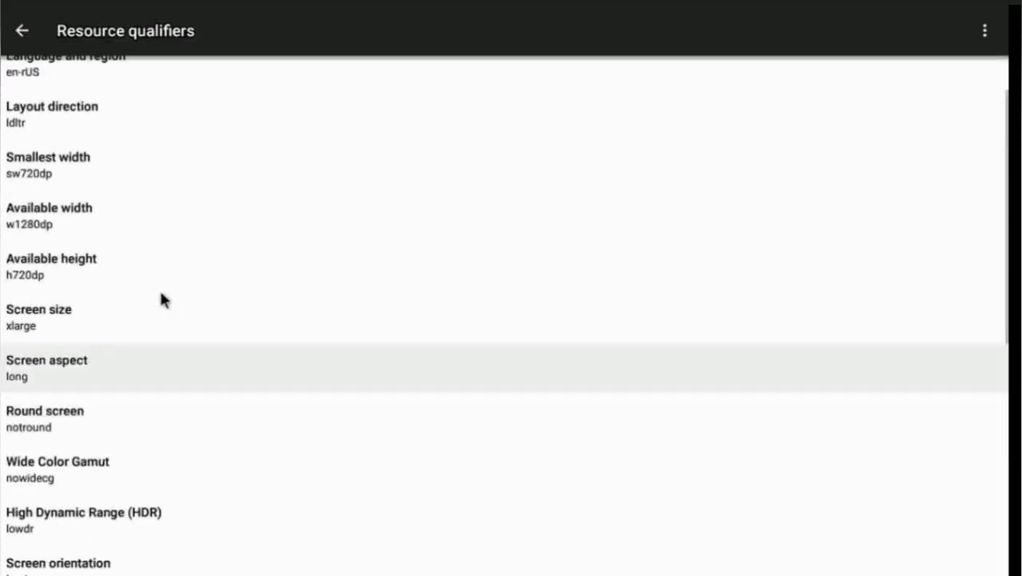
{"action": "key", "text": "Escape"}
{"action": "key", "text": "Right"}
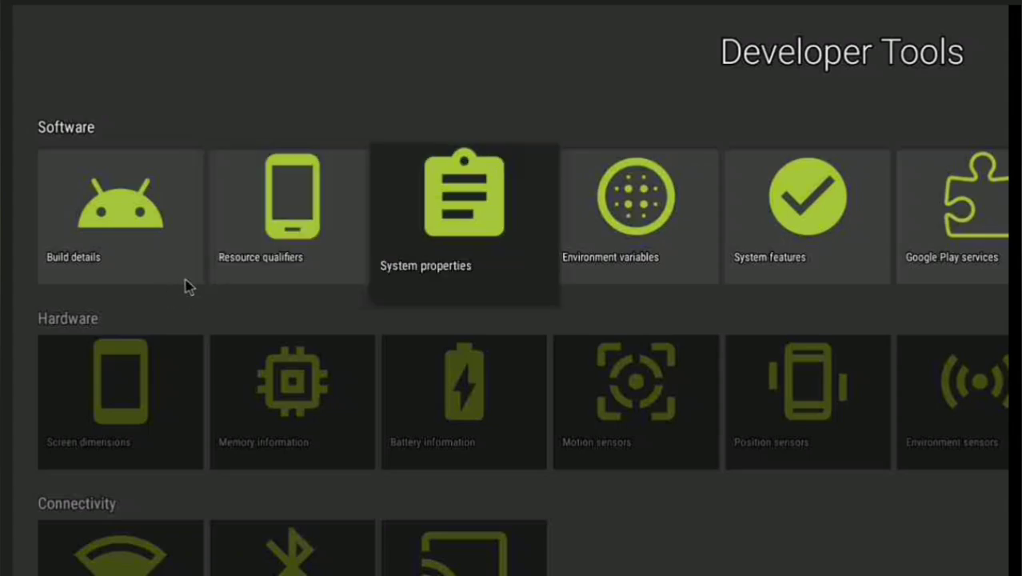
{"action": "key", "text": "Return"}
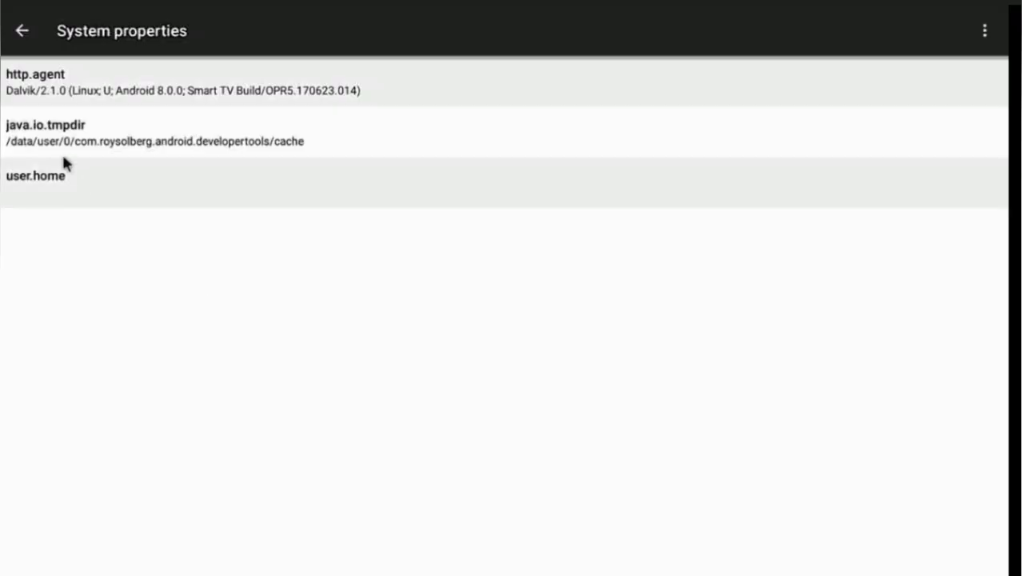
{"action": "key", "text": "Escape"}
{"action": "key", "text": "Right"}
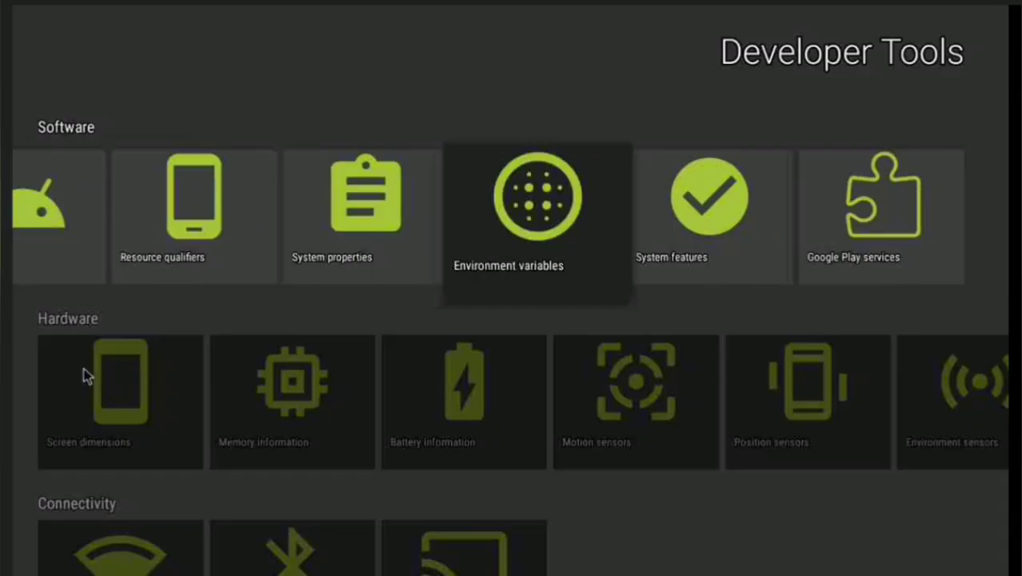
{"action": "key", "text": "Return"}
{"action": "scroll", "coordinate": [132, 377], "scroll_direction": "down", "scroll_amount": 3}
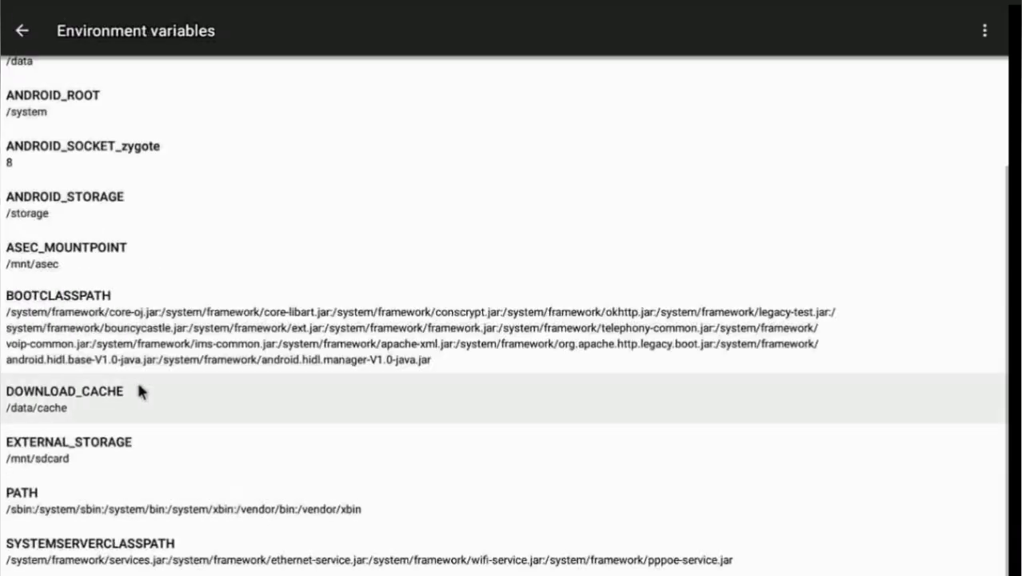
{"action": "key", "text": "Escape"}
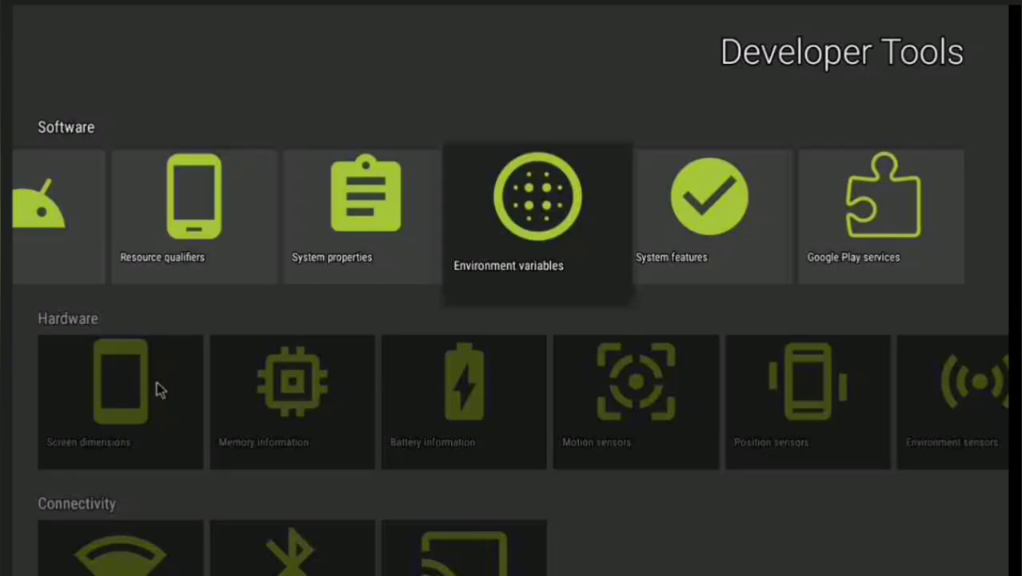
{"action": "key", "text": "Right"}
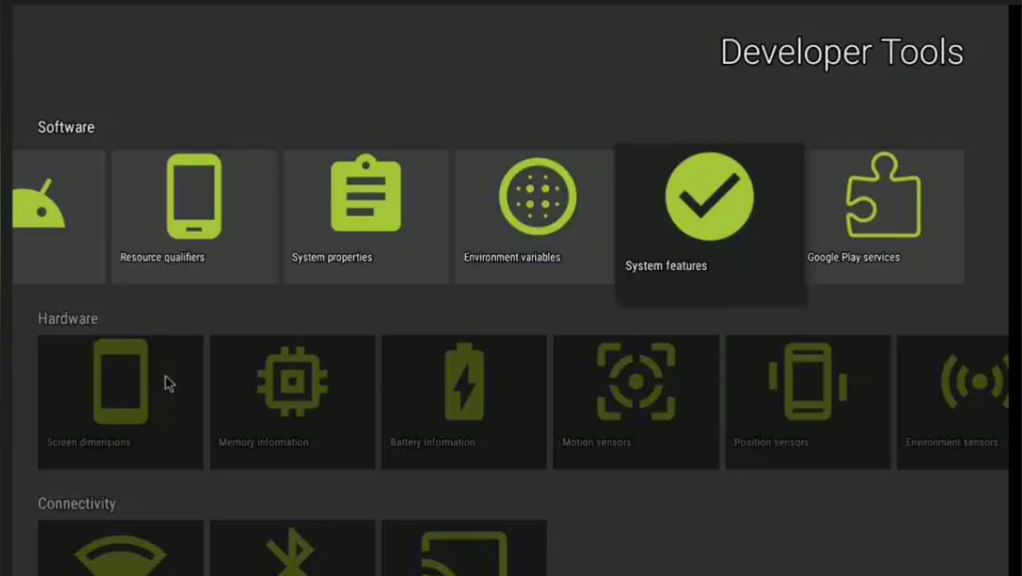
{"action": "key", "text": "Return"}
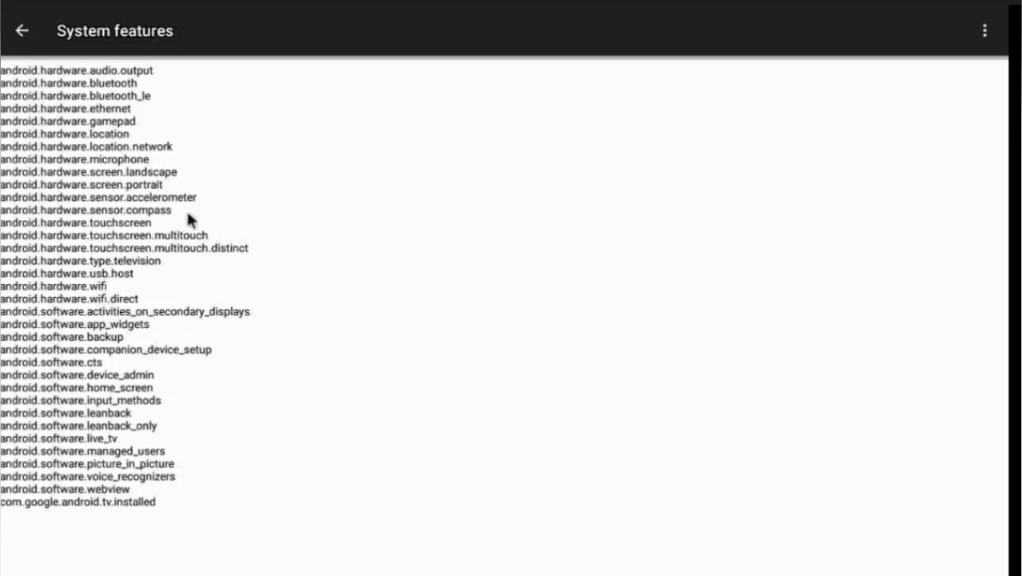
{"action": "key", "text": "Escape"}
{"action": "key", "text": "Right"}
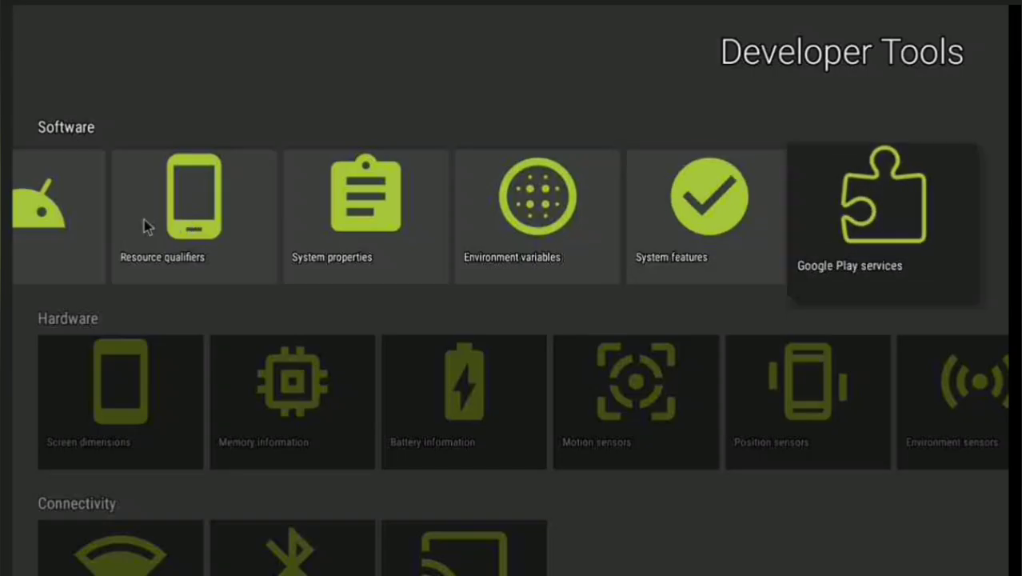